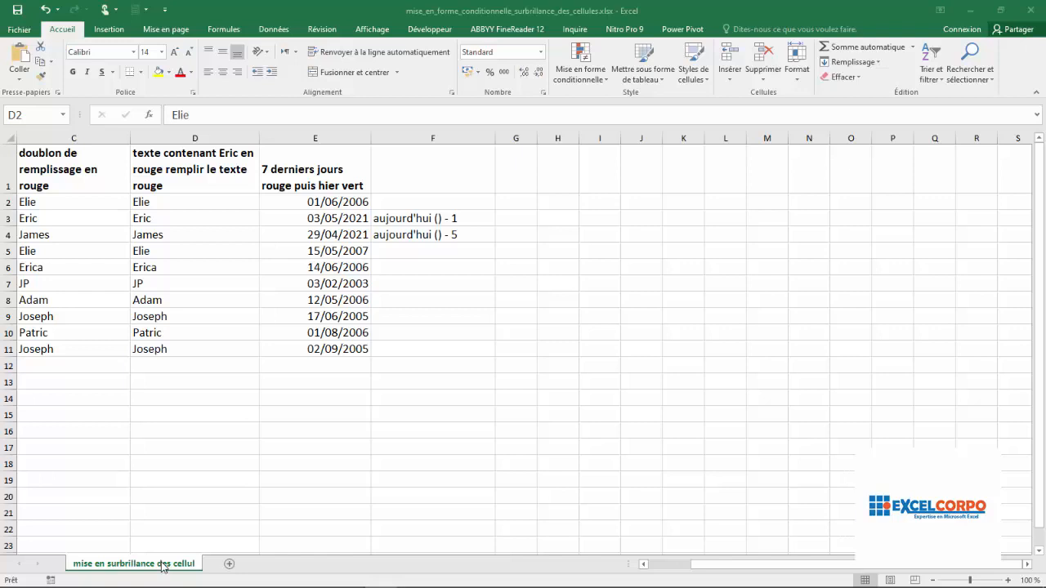
# Step: Examine the data in columns C, D and E and the available conditional formatting rule types
pyautogui.click(178, 272)
pyautogui.press('Down')
pyautogui.press('Down')
pyautogui.press('Down')
pyautogui.press('Down')
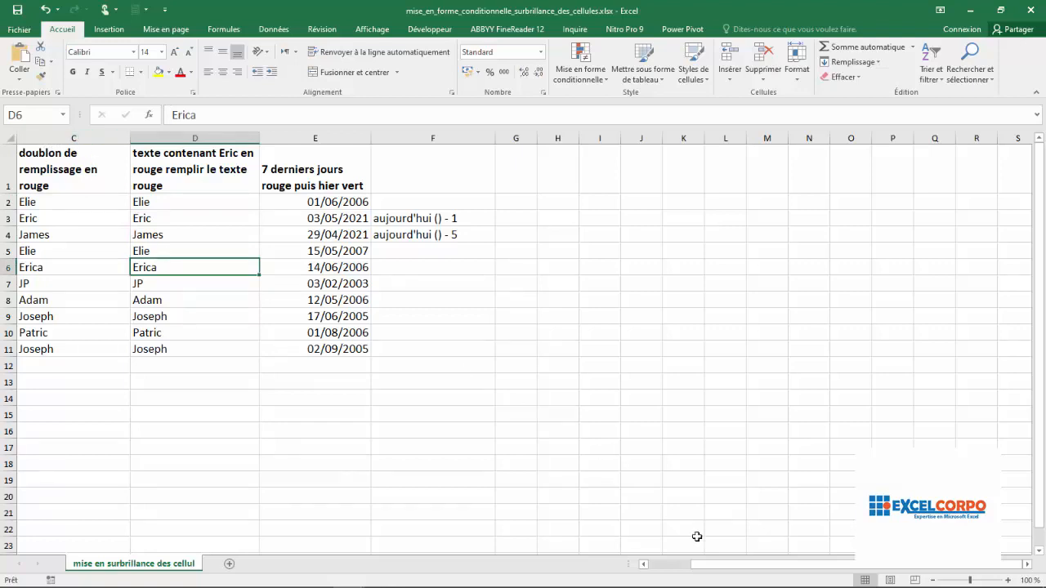
pyautogui.hscroll(-2, 695, 544)
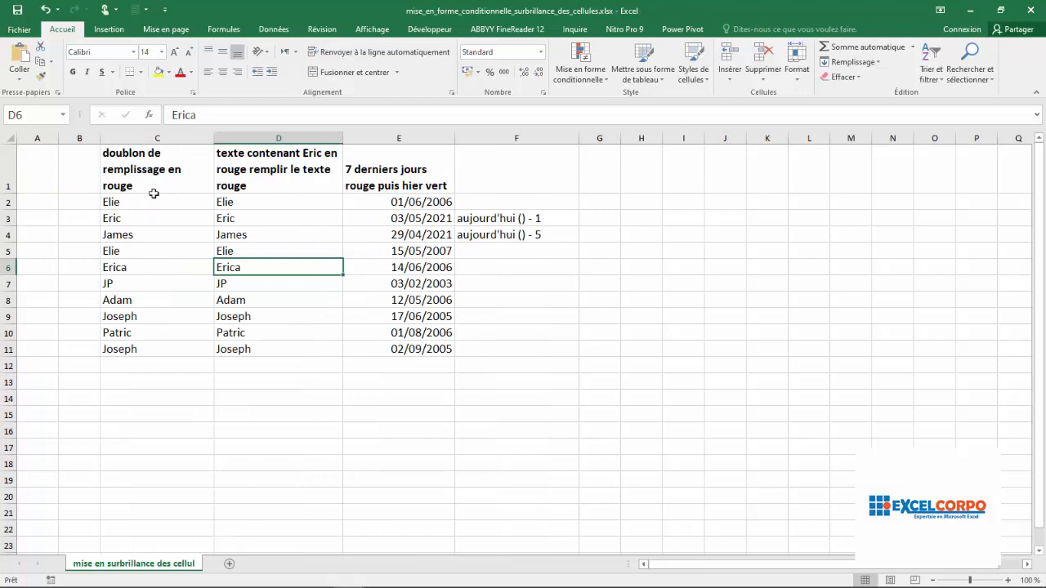
pyautogui.moveTo(125, 208); pyautogui.dragTo(128, 345)
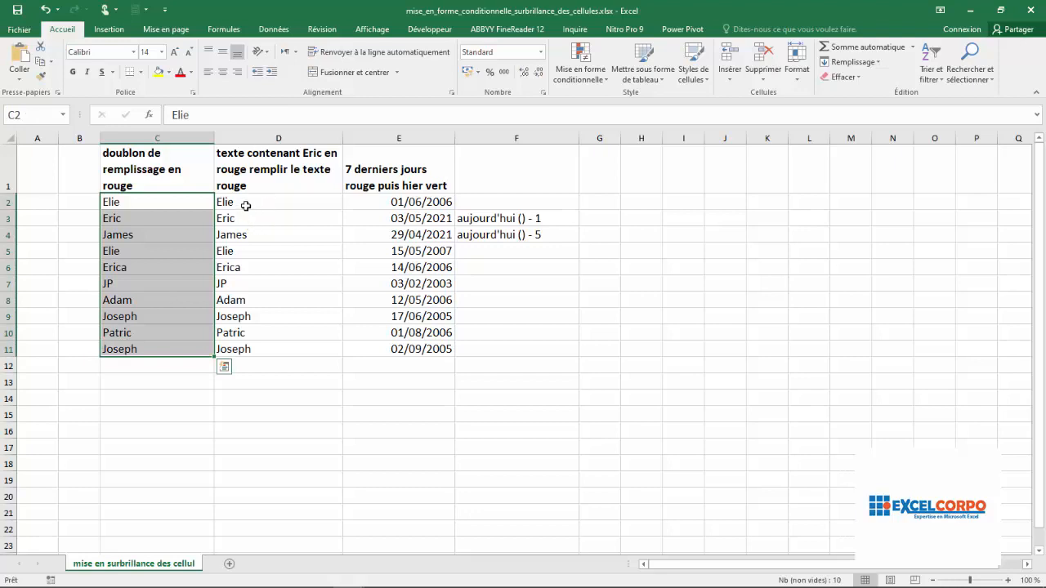
pyautogui.moveTo(246, 205); pyautogui.dragTo(254, 346)
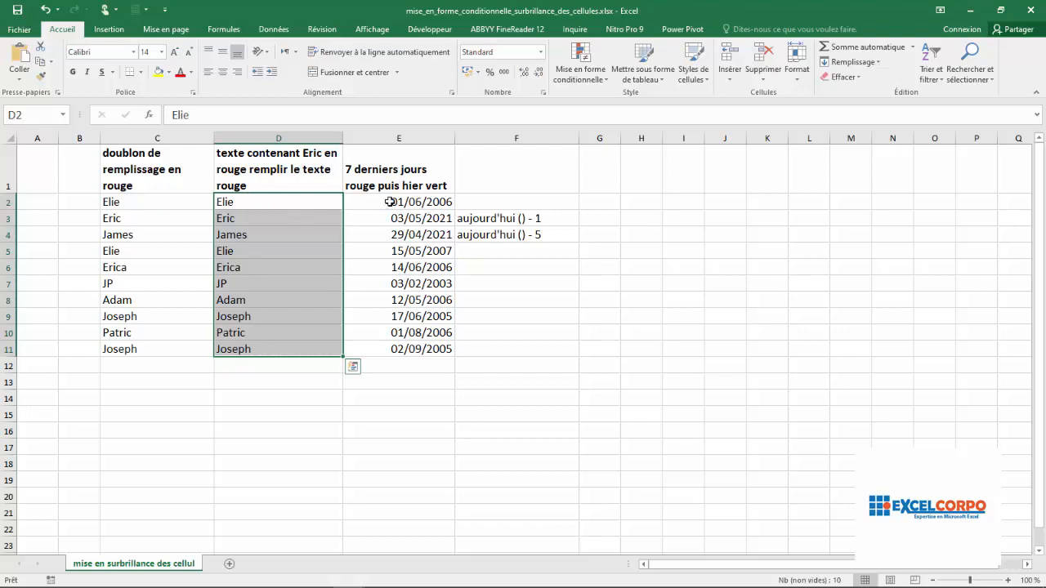
pyautogui.moveTo(394, 201); pyautogui.dragTo(415, 346)
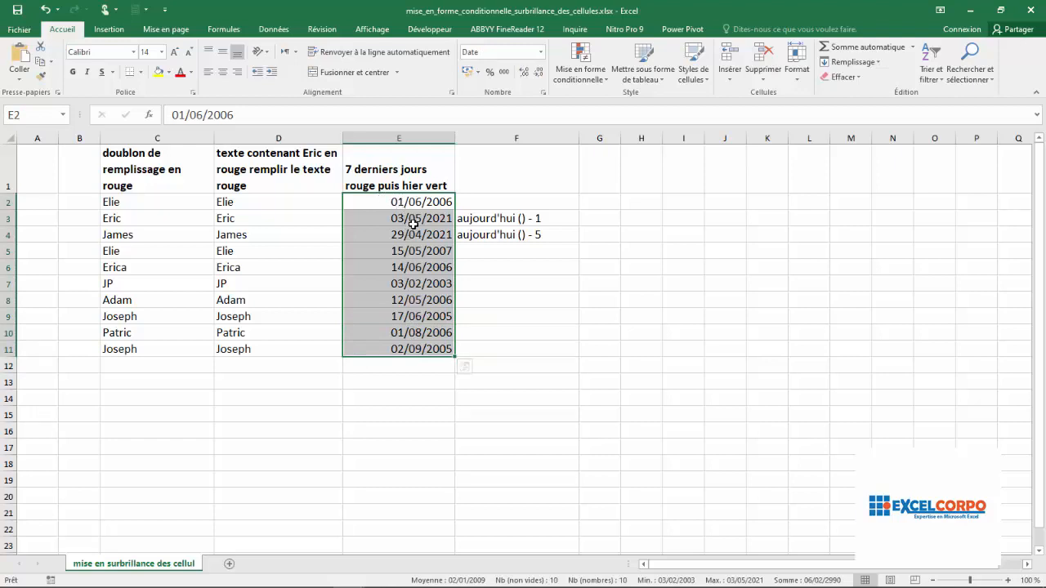
pyautogui.click(580, 64)
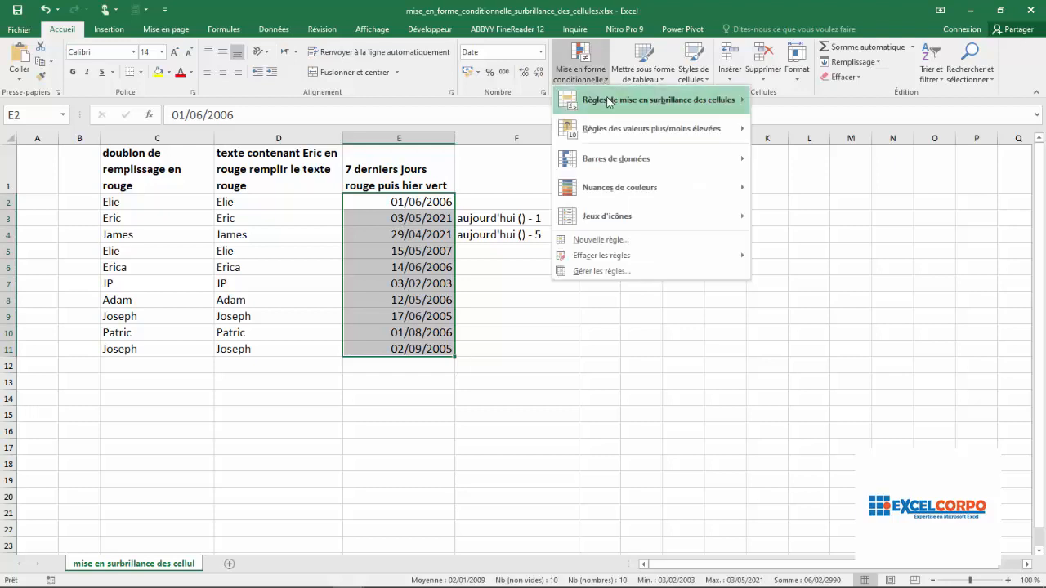
pyautogui.moveTo(645, 114)
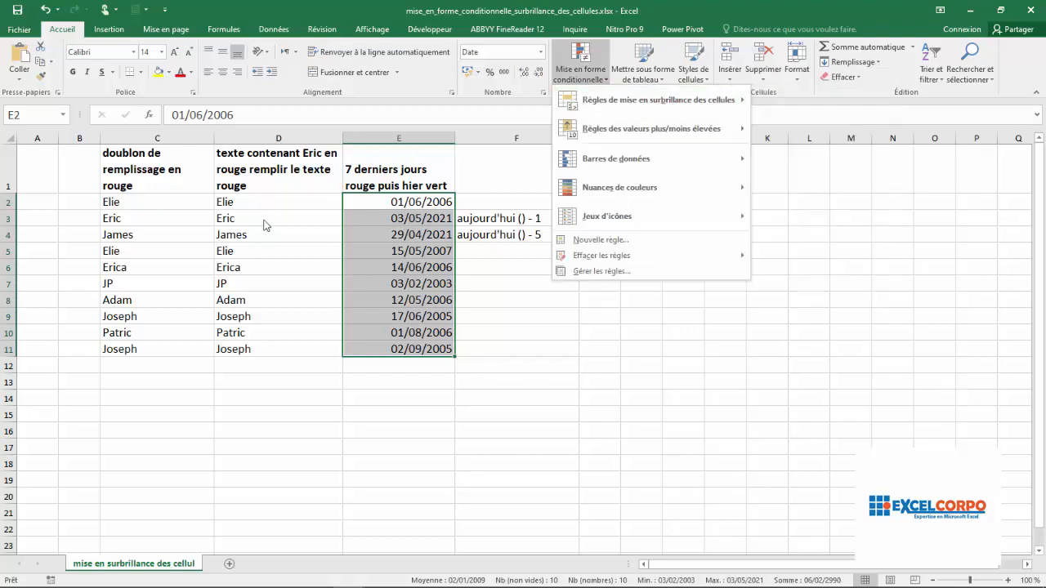
pyautogui.click(245, 237)
pyautogui.click(244, 234)
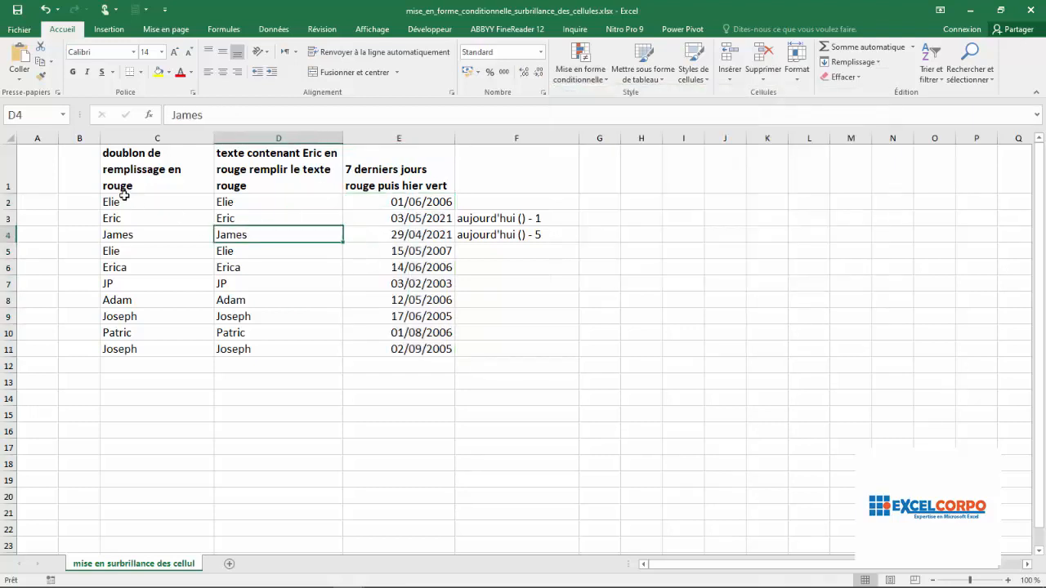
# Step: Highlight the "en double" values in C2:C11 with the format "Remplissage rouge clair avec texte rouge foncé"
pyautogui.moveTo(122, 200); pyautogui.dragTo(123, 348)
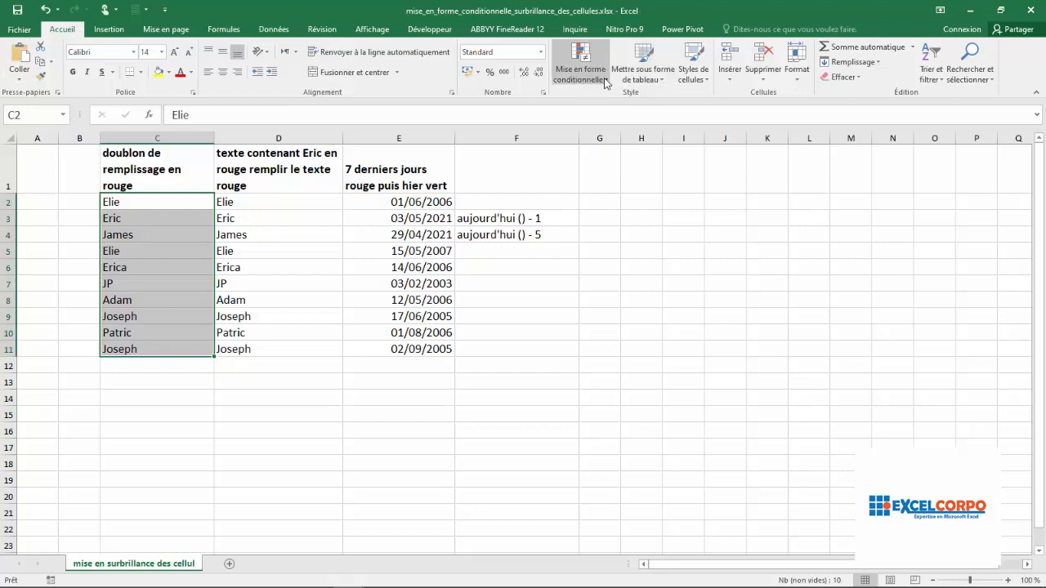
pyautogui.click(580, 76)
pyautogui.moveTo(677, 108)
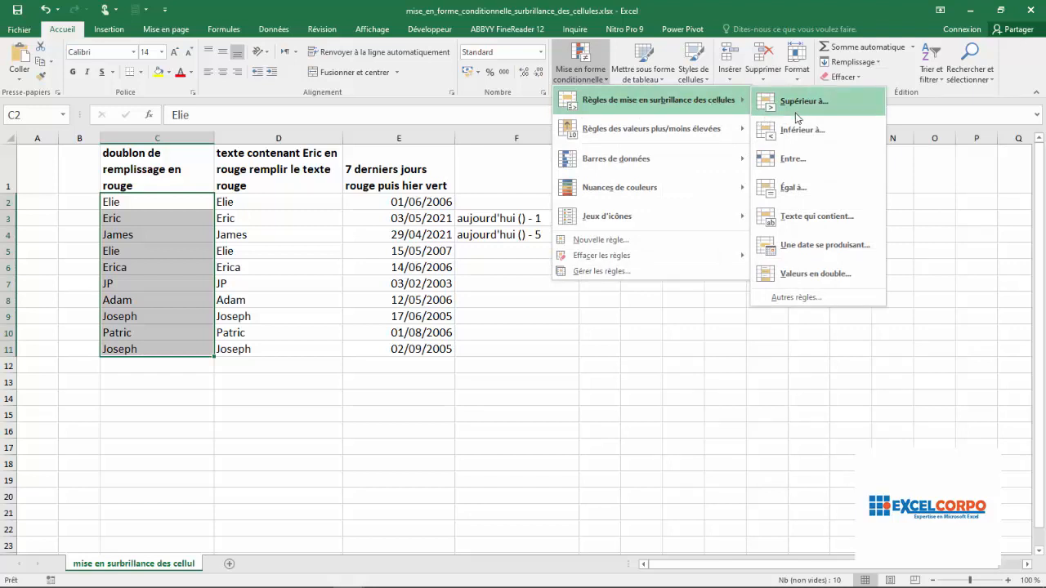
pyautogui.click(802, 275)
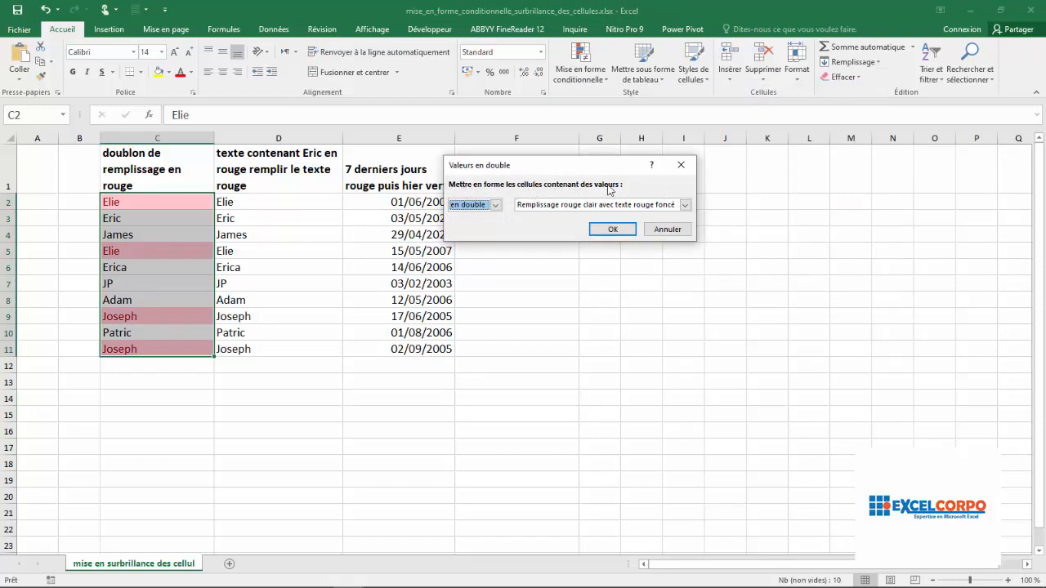
pyautogui.click(495, 205)
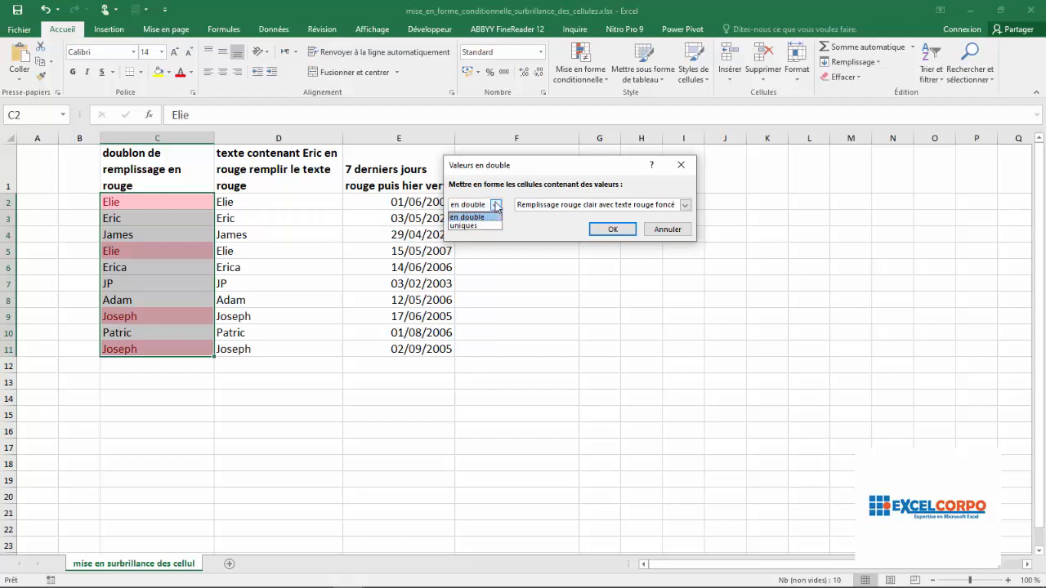
pyautogui.click(465, 232)
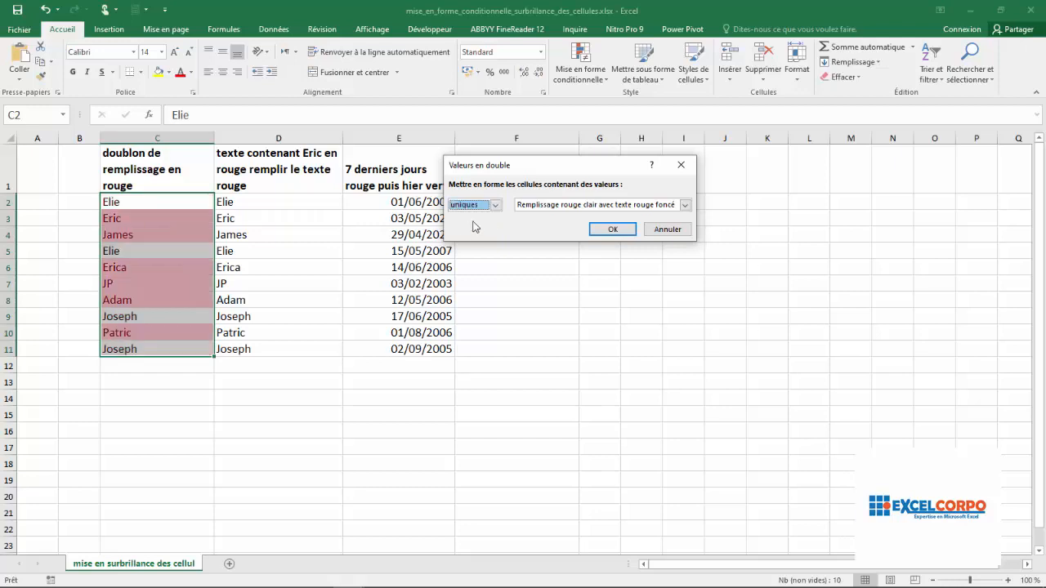
pyautogui.click(495, 205)
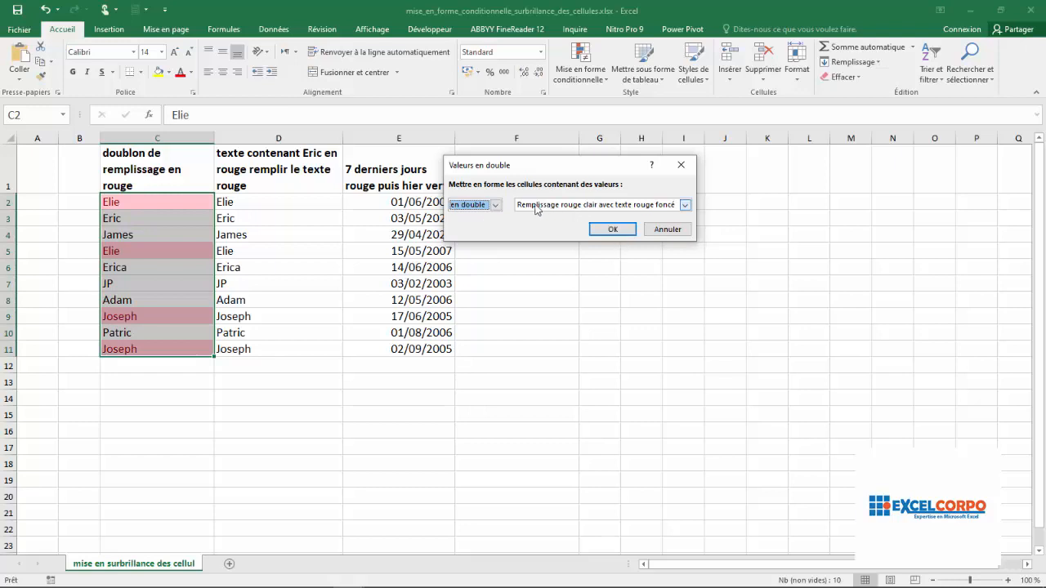
pyautogui.click(566, 205)
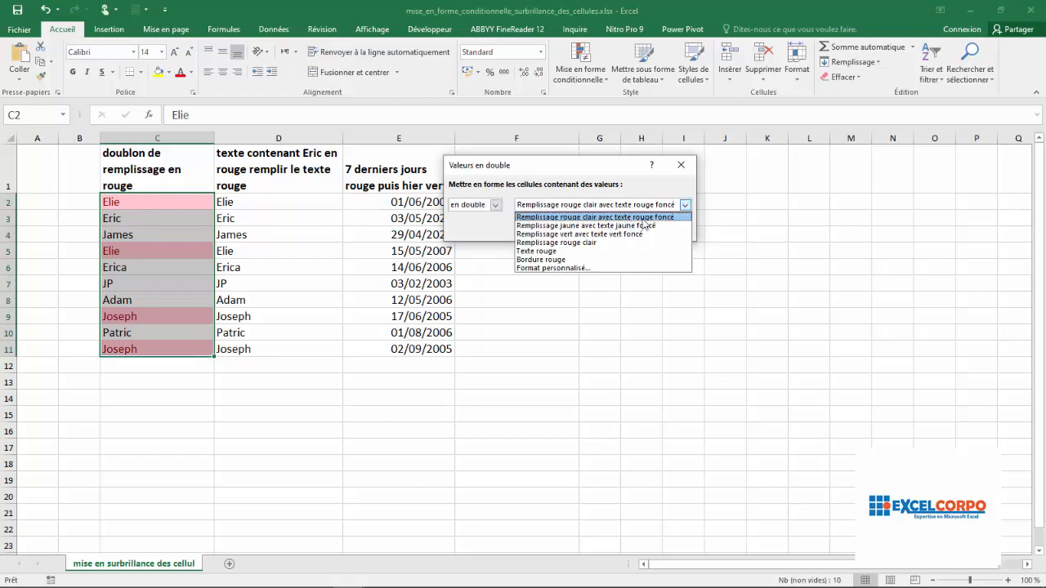
pyautogui.click(685, 205)
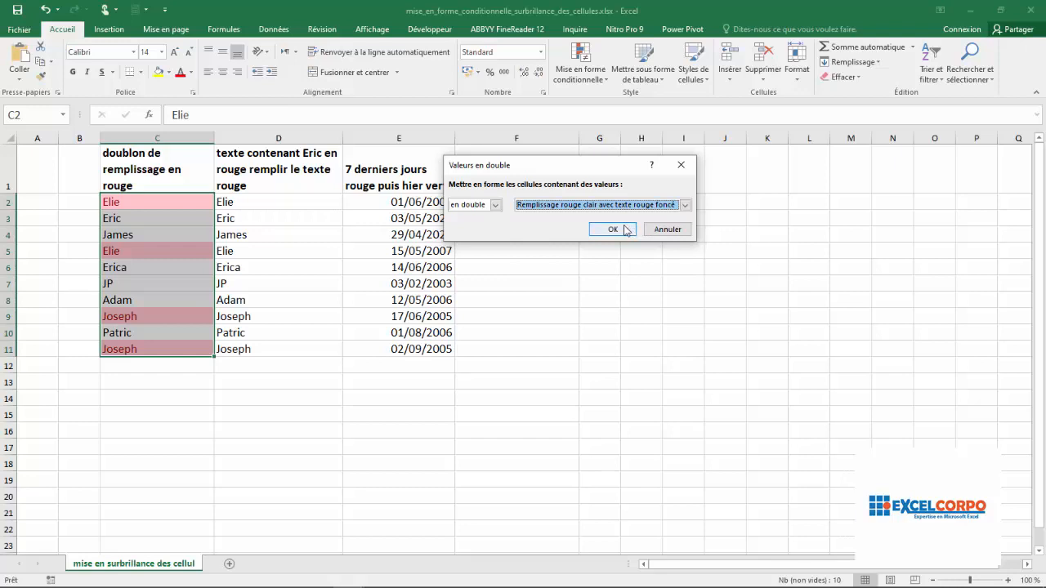
pyautogui.click(625, 230)
# Step: Check the highlighted duplicate entries in column C
pyautogui.click(185, 237)
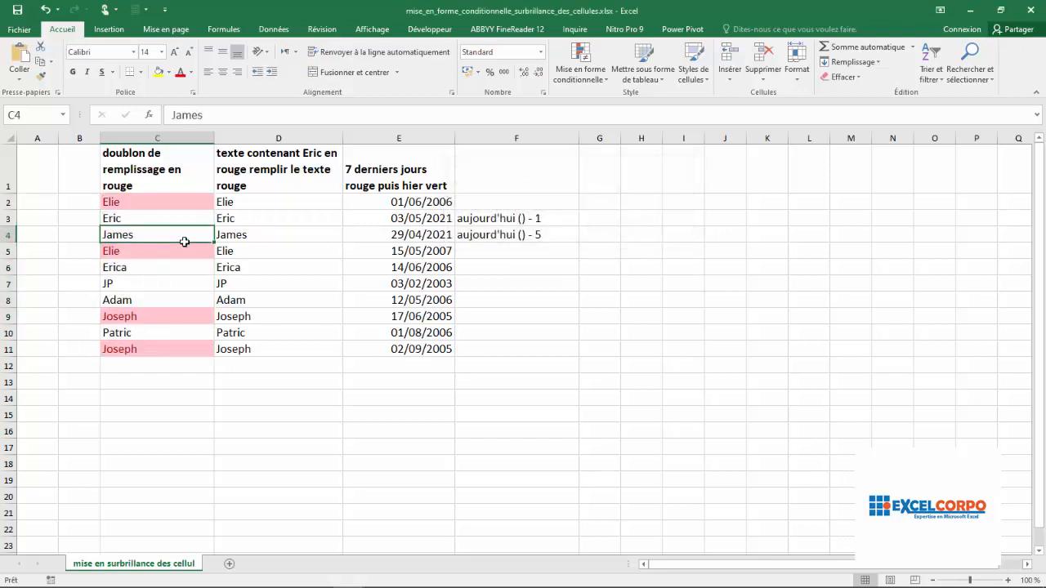
pyautogui.click(152, 204)
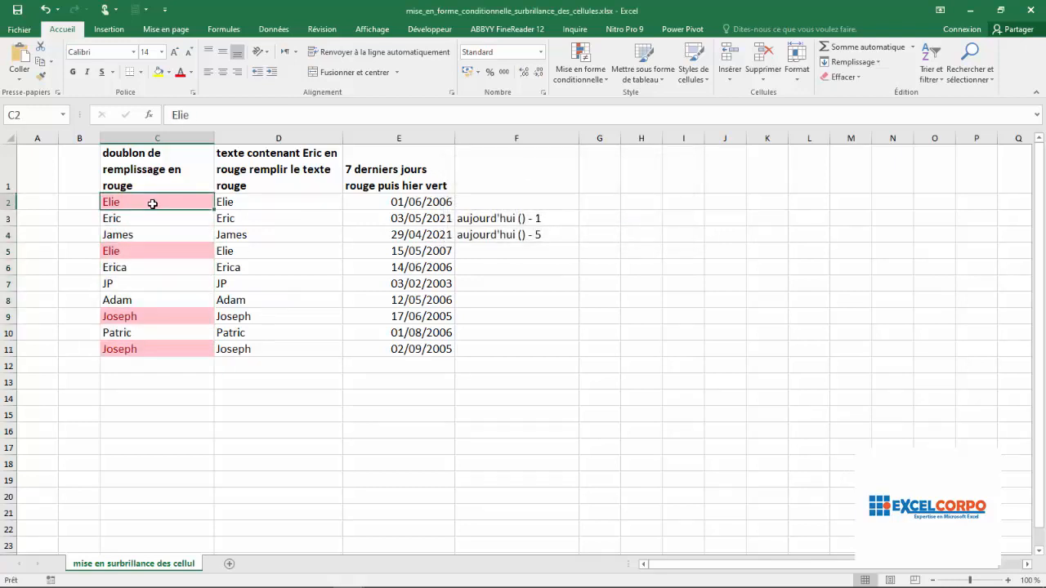
pyautogui.click(127, 249)
pyautogui.click(130, 201)
pyautogui.click(116, 252)
pyautogui.click(124, 320)
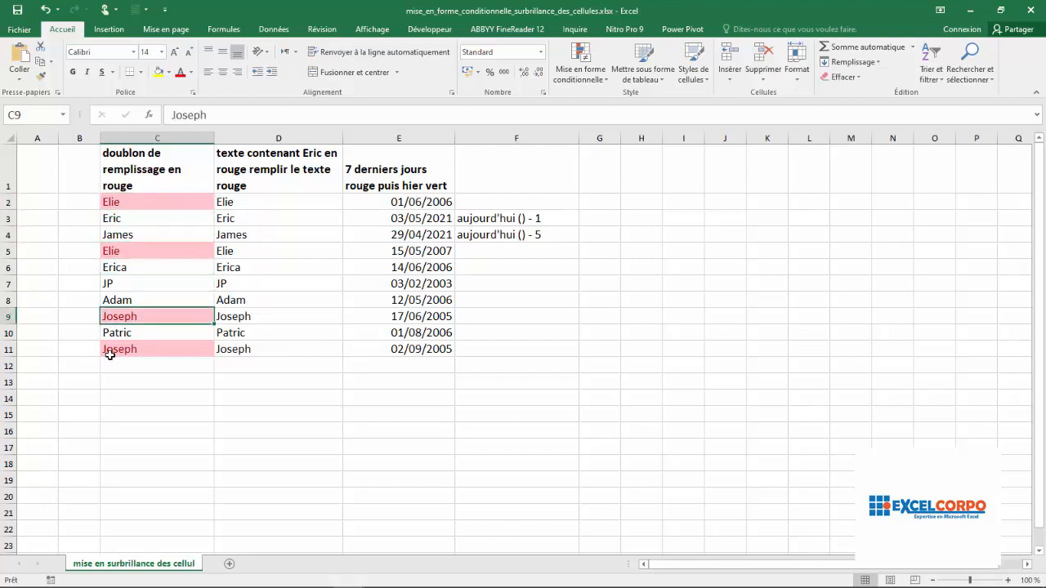
pyautogui.click(110, 354)
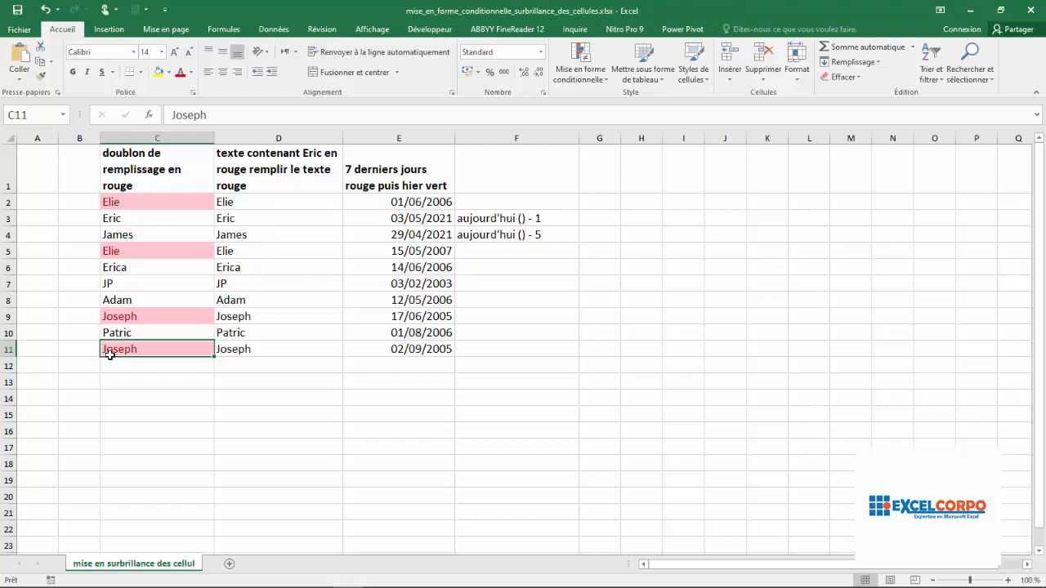
# Step: Set up a "Texte qui contient" highlighting rule on D2:D11 for the first name given in the column D header
pyautogui.moveTo(319, 205); pyautogui.dragTo(302, 348)
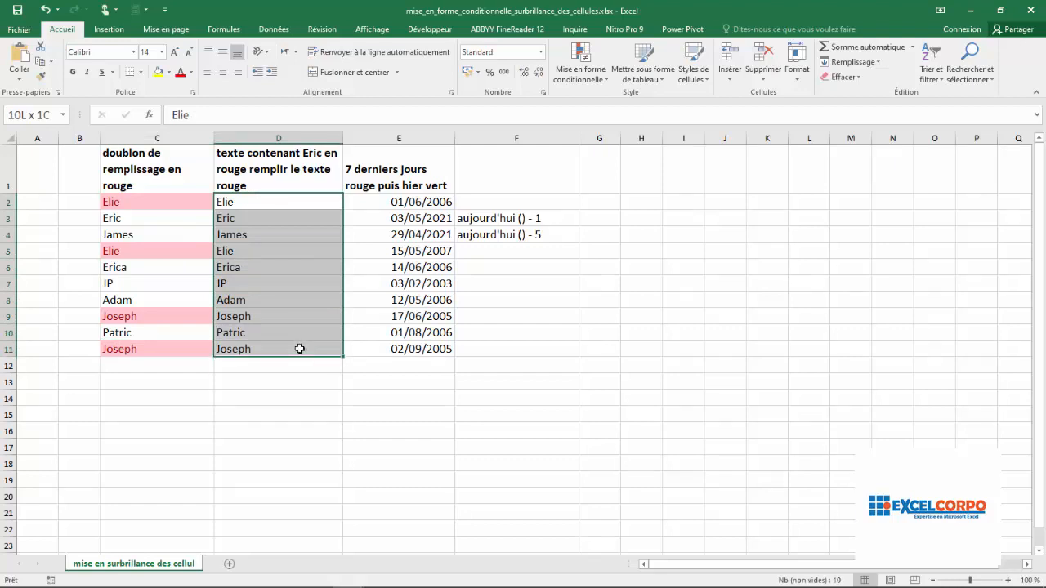
pyautogui.moveTo(300, 349); pyautogui.dragTo(300, 349)
pyautogui.click(605, 82)
pyautogui.moveTo(631, 104)
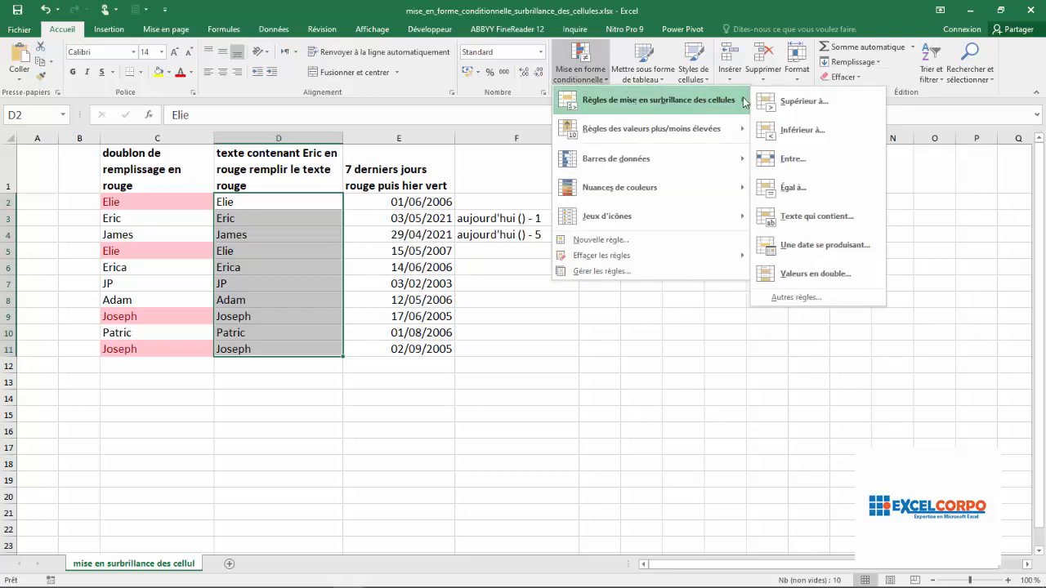
pyautogui.click(800, 218)
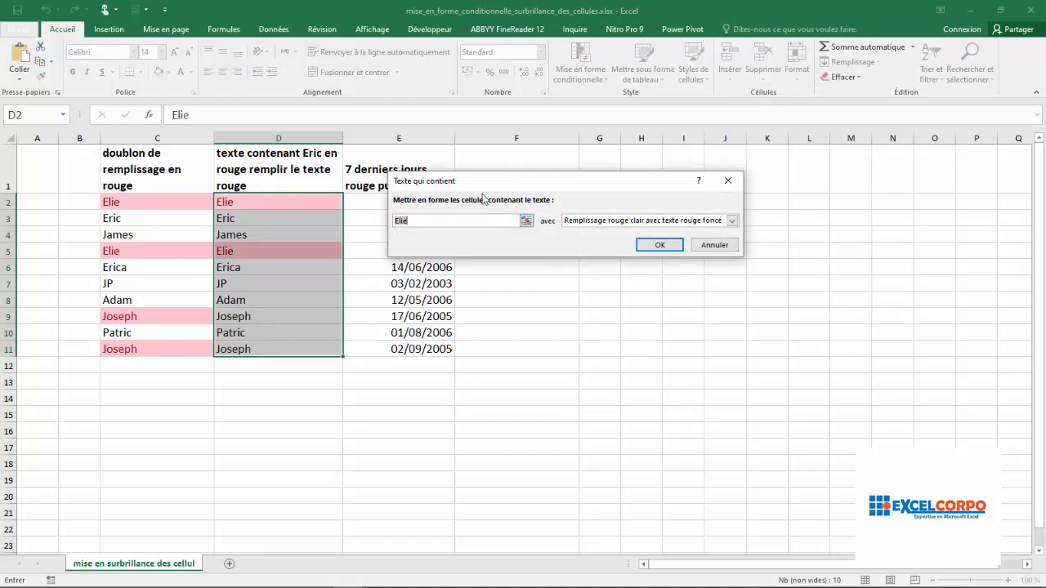
pyautogui.click(421, 219)
pyautogui.press('BackSpace')
pyautogui.press('BackSpace')
pyautogui.press('BackSpace')
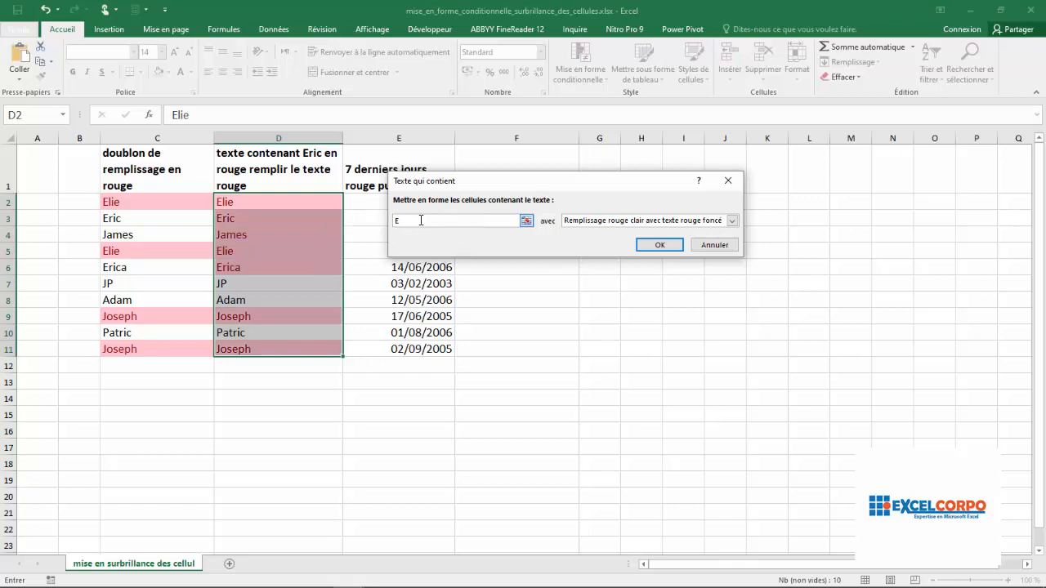
pyautogui.write('ric')
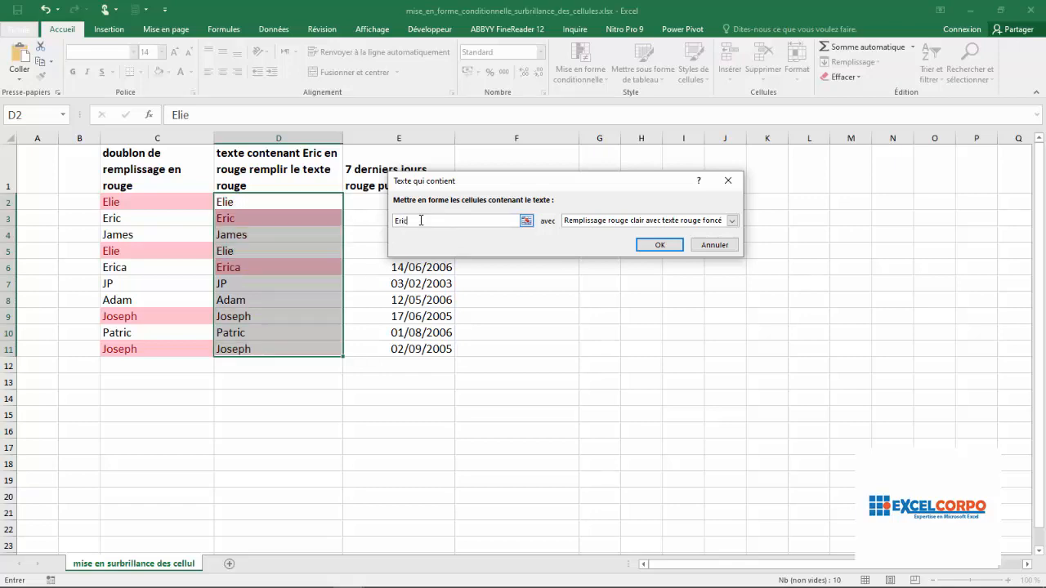
# Step: Keep the format "Remplissage rouge clair avec texte rouge foncé" for the text rule and apply it to column D
pyautogui.click(733, 222)
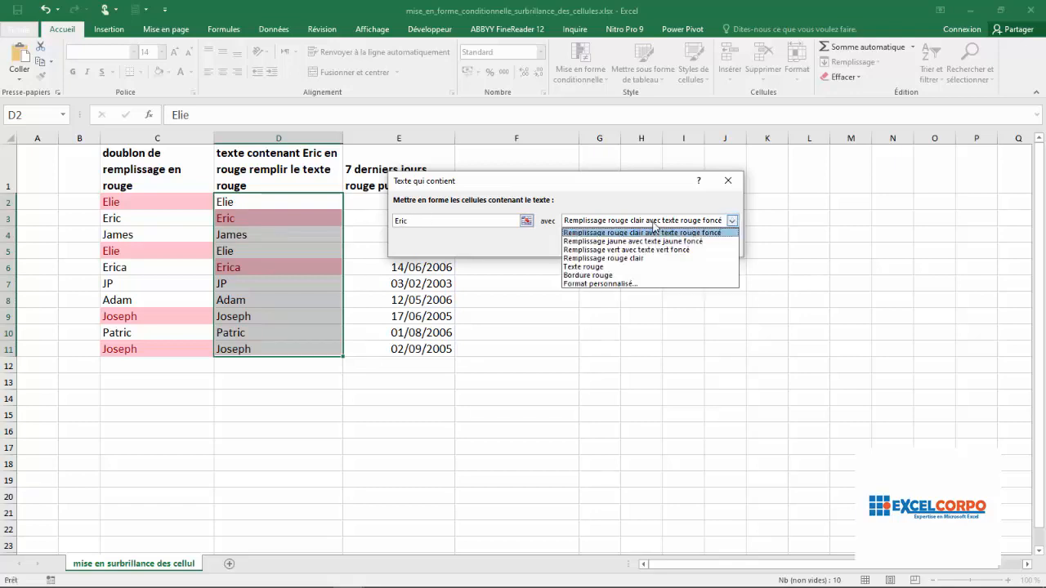
pyautogui.click(732, 220)
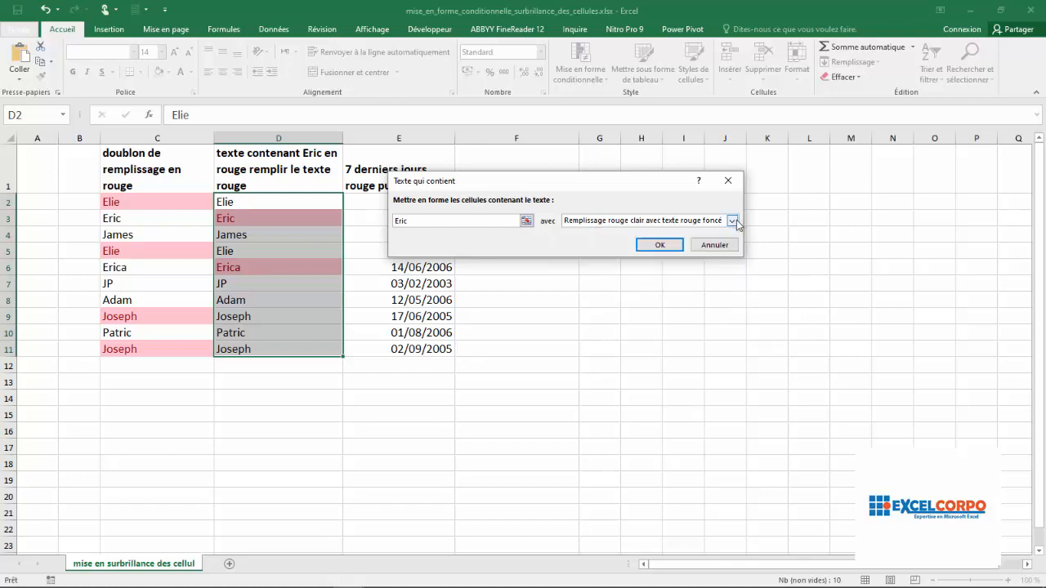
pyautogui.click(681, 244)
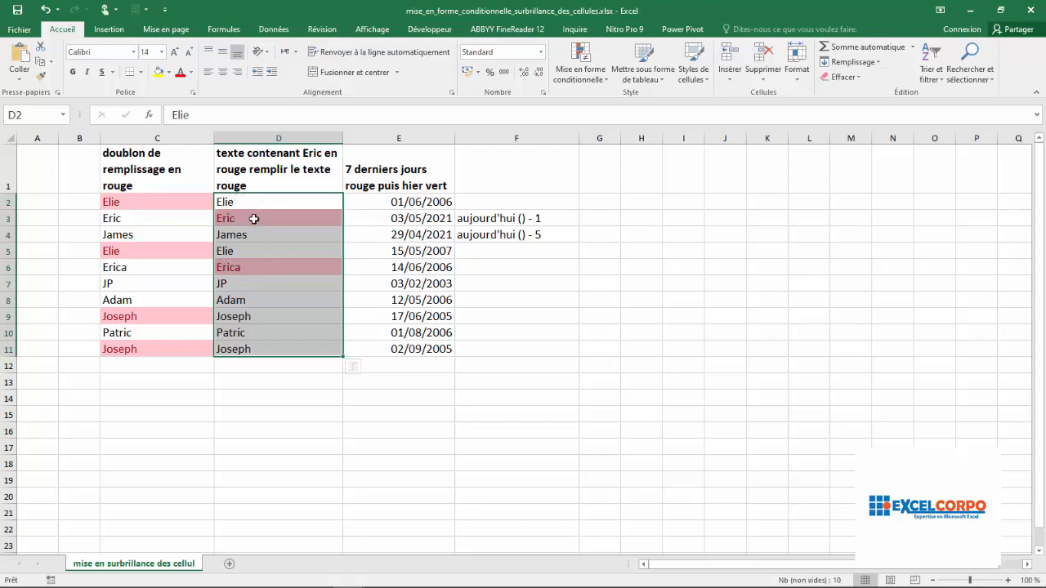
pyautogui.click(310, 286)
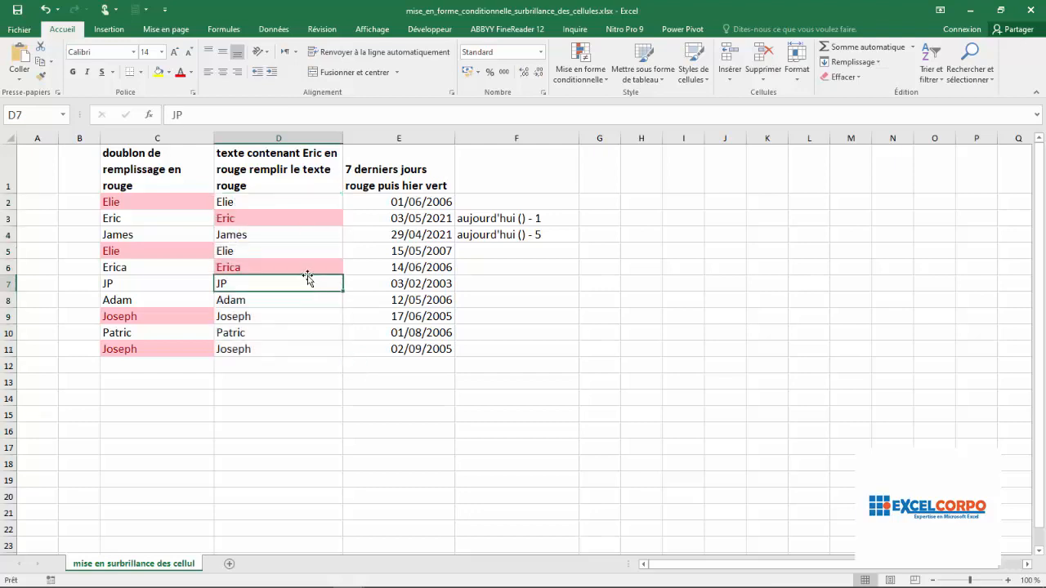
pyautogui.click(305, 265)
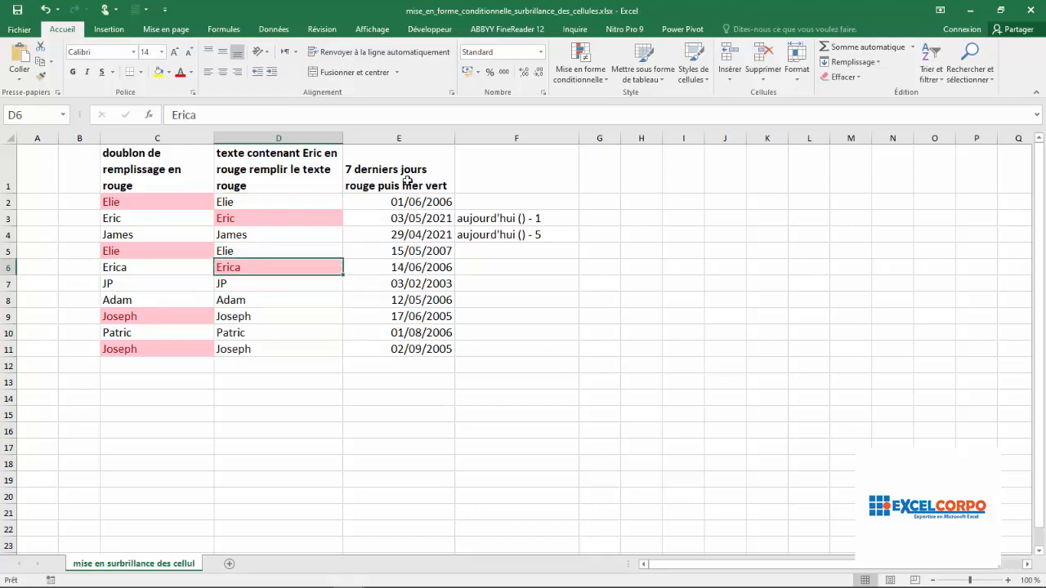
# Step: Examine the dates in E2:E11, including the formulas behind the dates in E3 and E4
pyautogui.moveTo(400, 201); pyautogui.dragTo(410, 341)
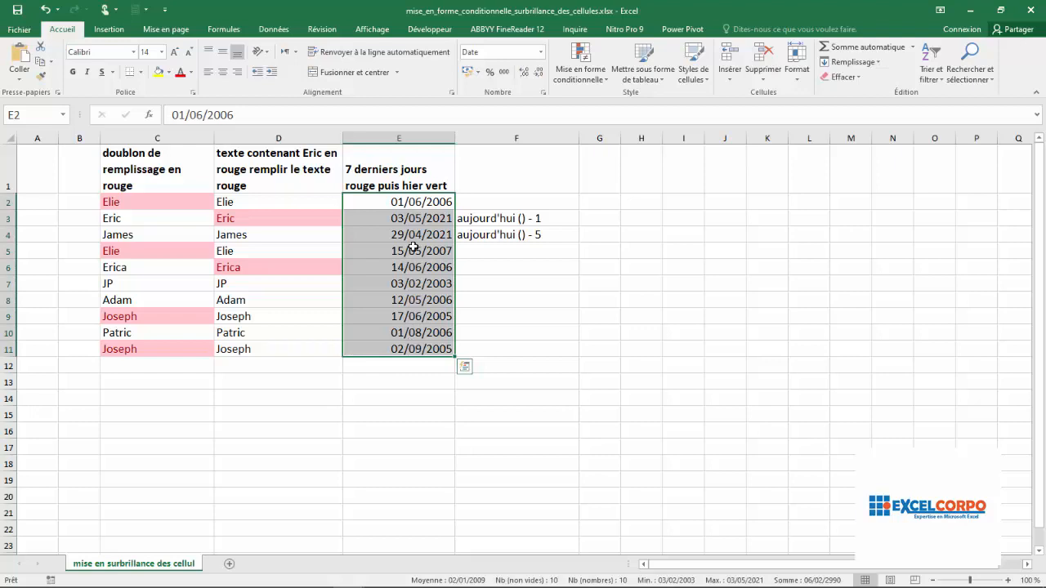
pyautogui.click(414, 203)
pyautogui.click(406, 219)
pyautogui.moveTo(405, 219); pyautogui.dragTo(413, 251)
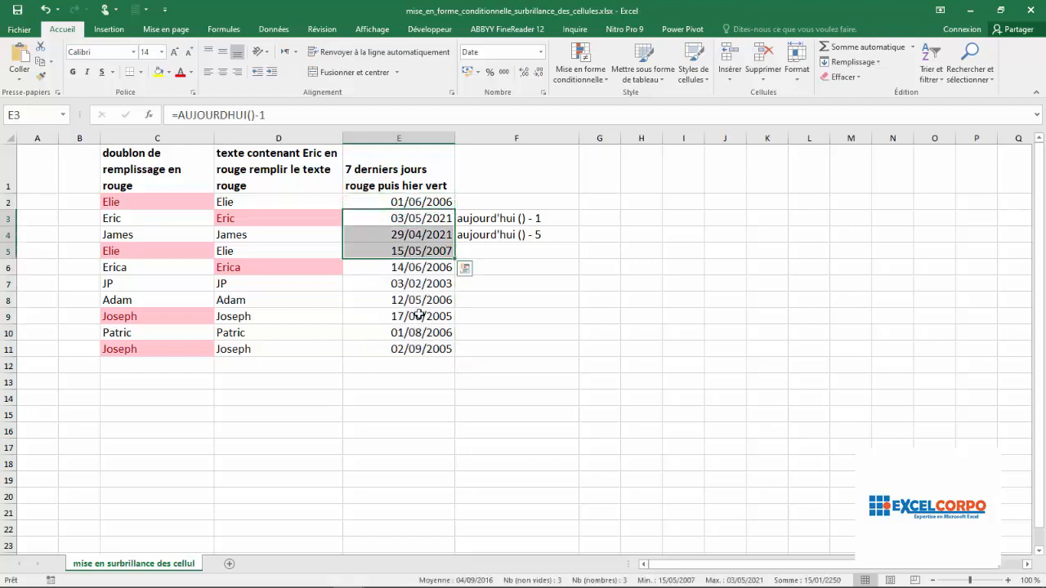
pyautogui.click(408, 265)
pyautogui.click(415, 217)
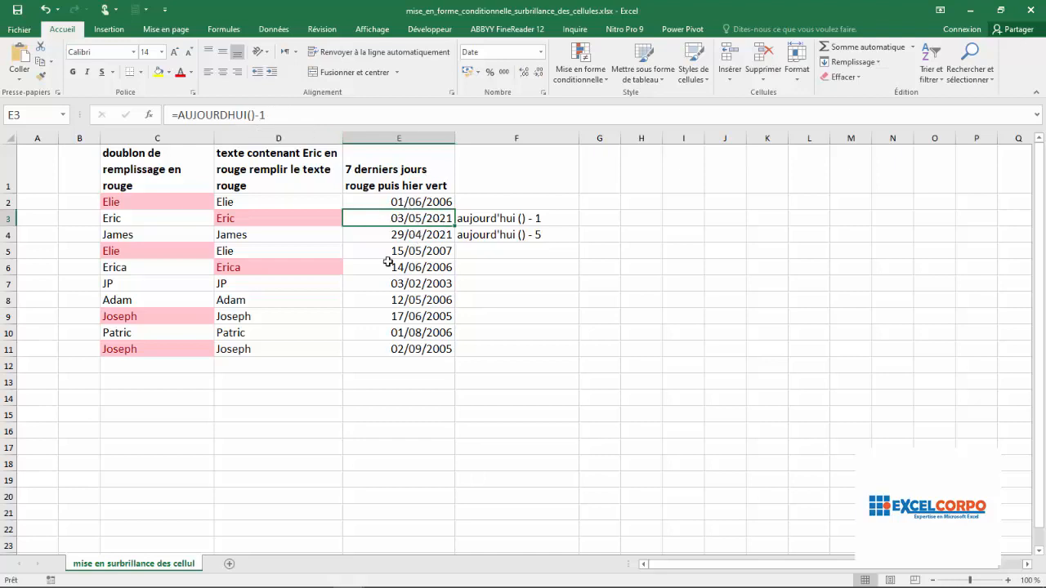
pyautogui.click(413, 235)
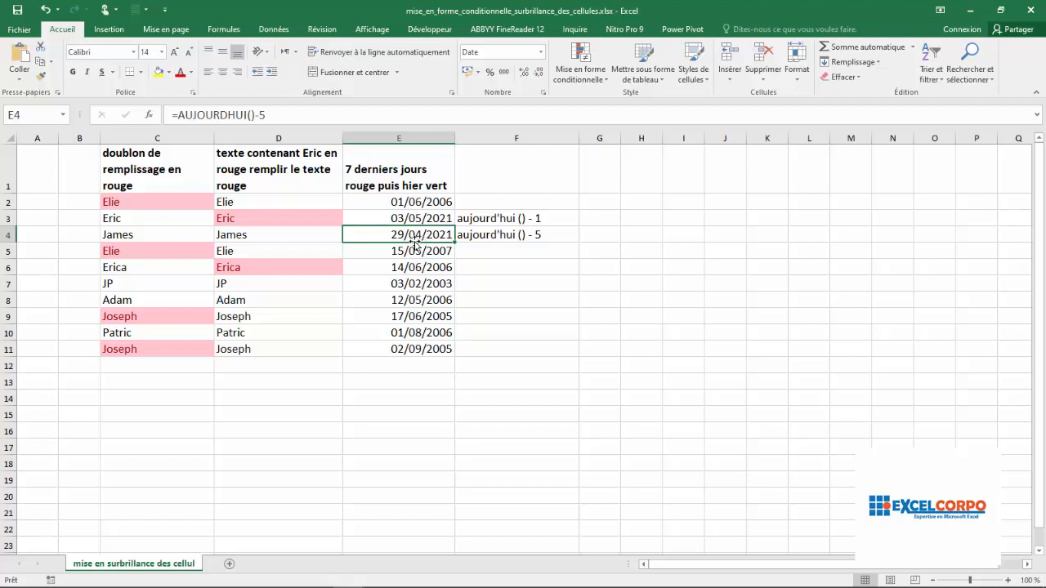
pyautogui.click(414, 248)
pyautogui.click(409, 283)
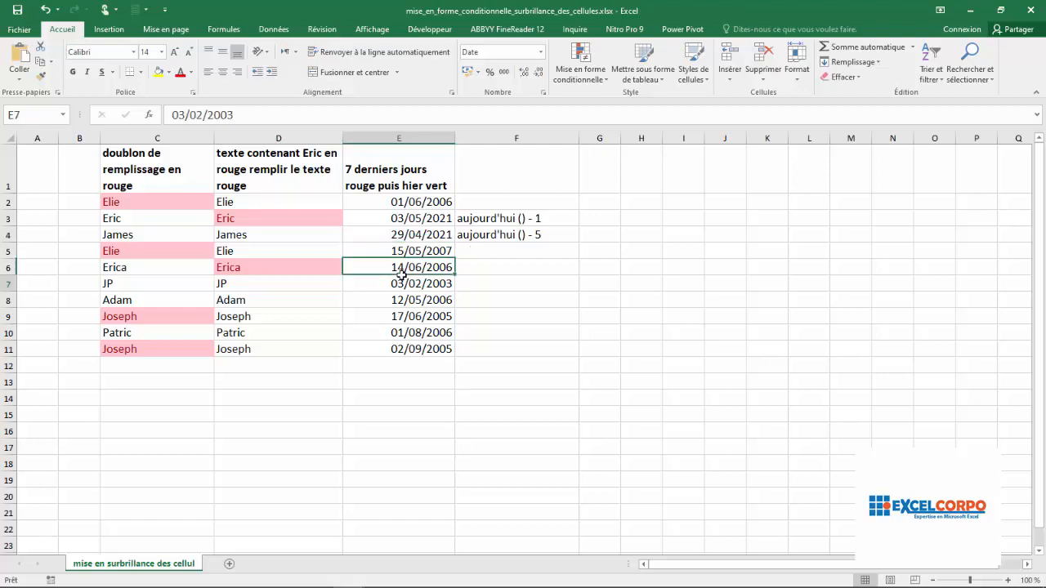
# Step: Check the dates in the lower part of column E, from E6 to E11
pyautogui.click(410, 300)
pyautogui.click(403, 333)
pyautogui.click(404, 347)
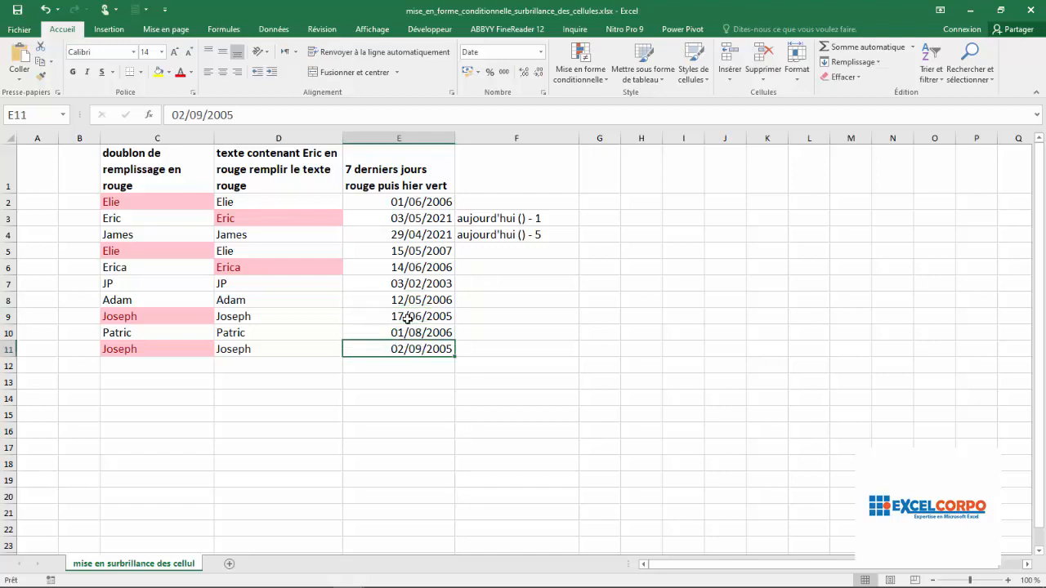
pyautogui.click(413, 267)
pyautogui.click(411, 283)
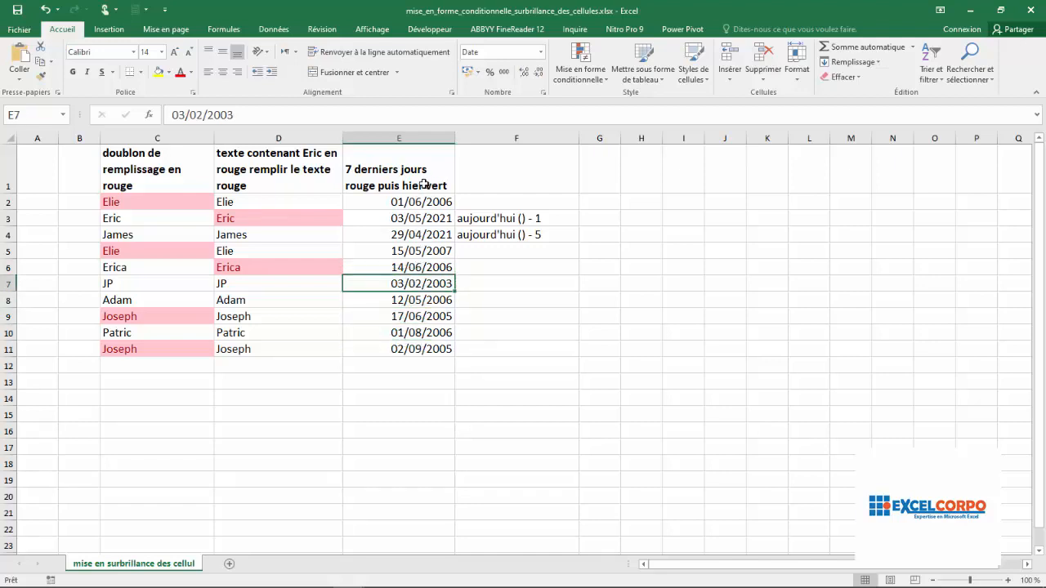
# Step: Apply an "Une date se produisant" rule to E2:E11 for "Hier" with the format "Remplissage vert avec texte vert foncé"
pyautogui.moveTo(407, 203); pyautogui.dragTo(395, 354)
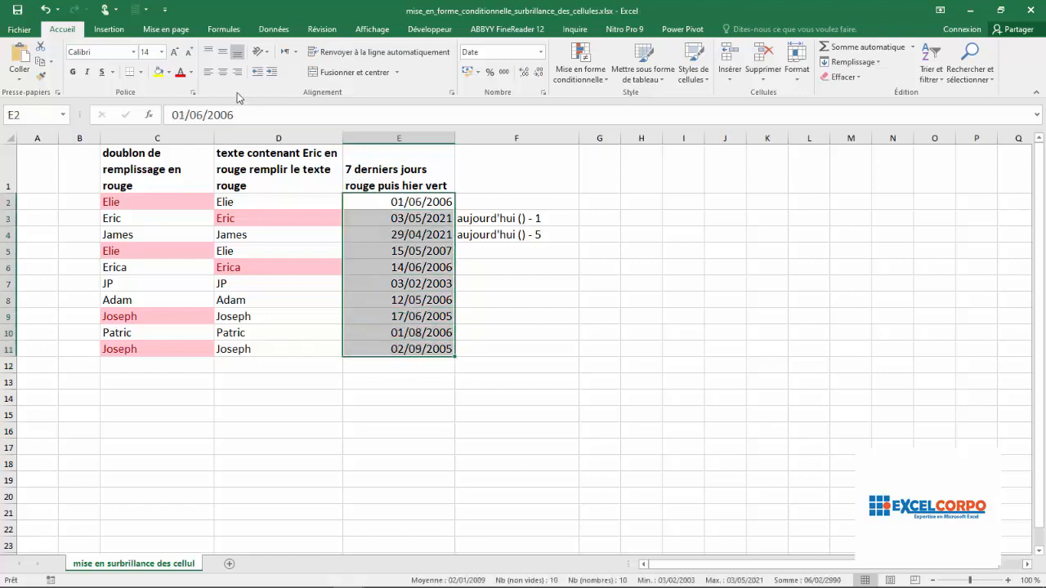
pyautogui.click(608, 83)
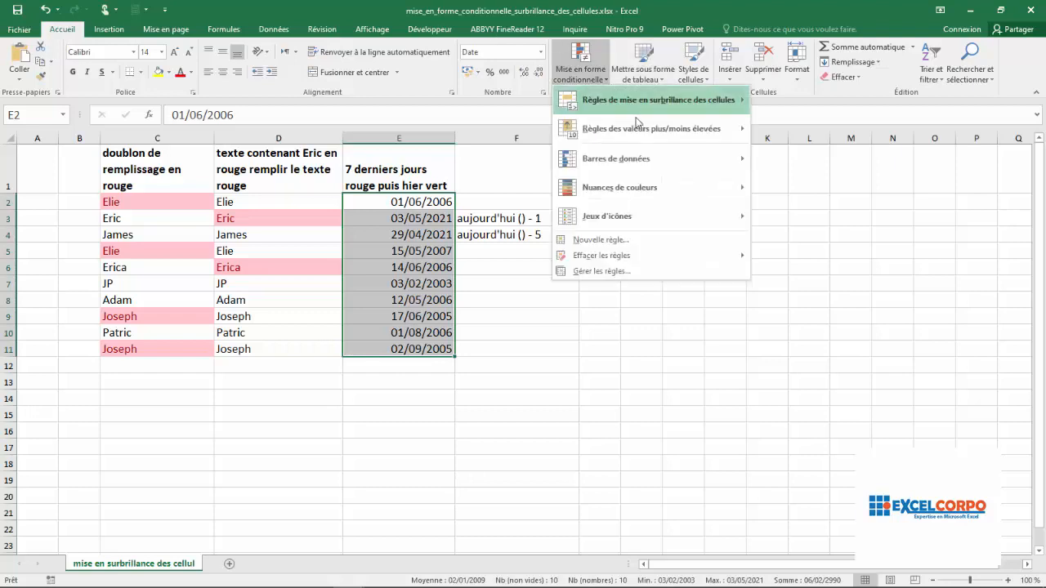
pyautogui.moveTo(668, 116)
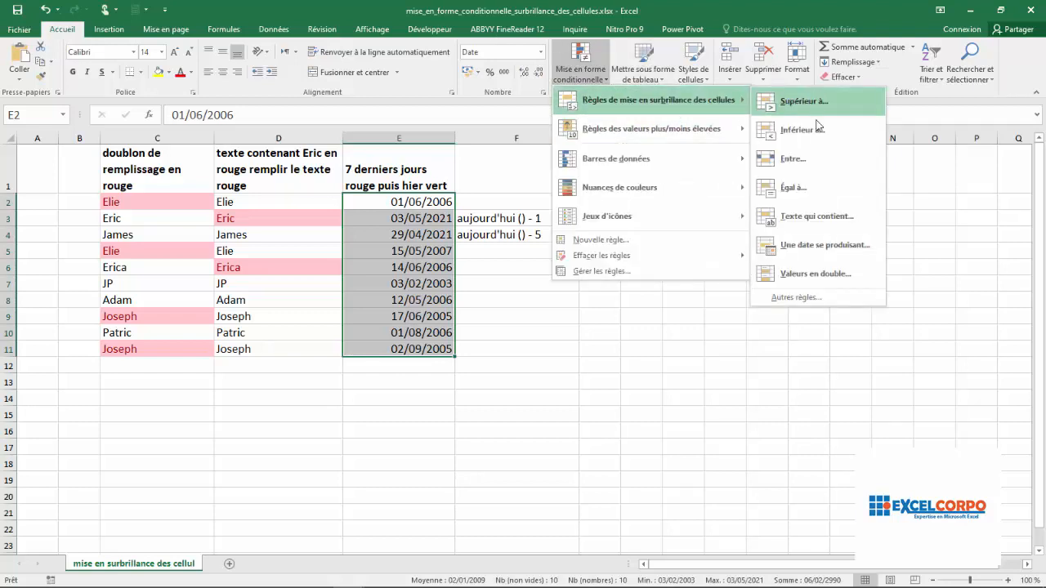
pyautogui.click(805, 254)
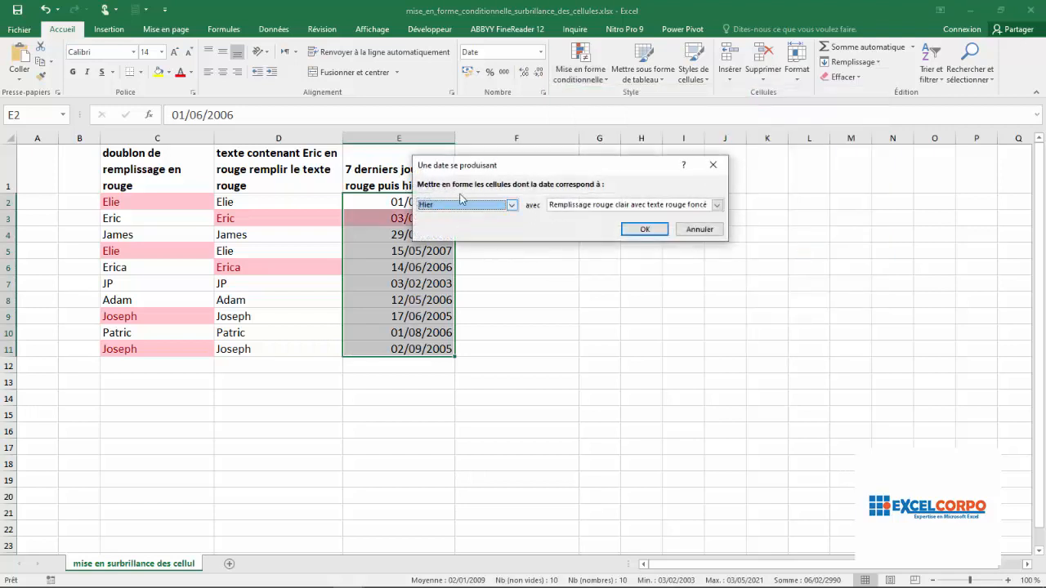
pyautogui.click(512, 205)
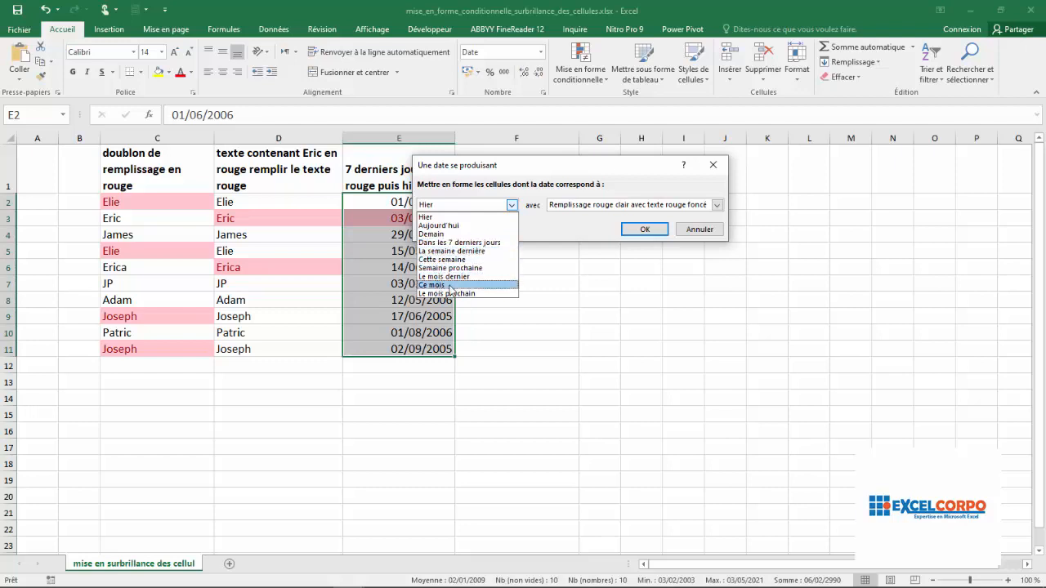
pyautogui.click(426, 218)
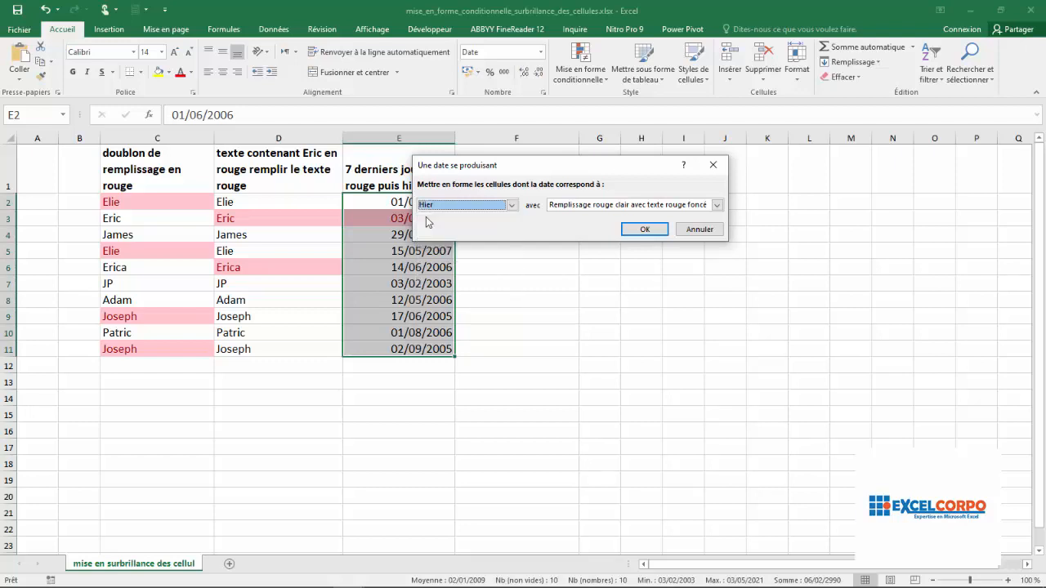
pyautogui.click(717, 206)
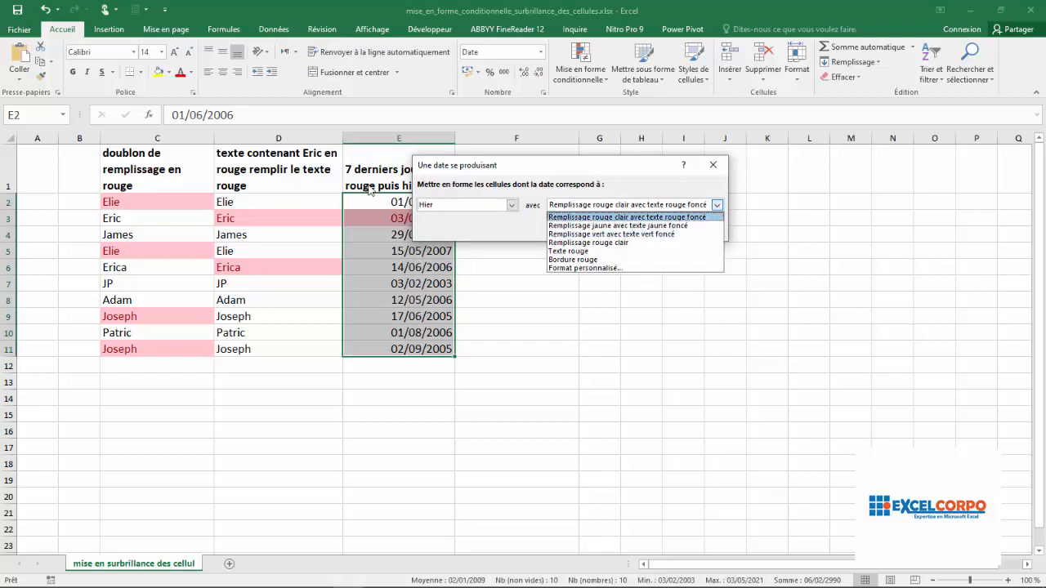
pyautogui.click(618, 234)
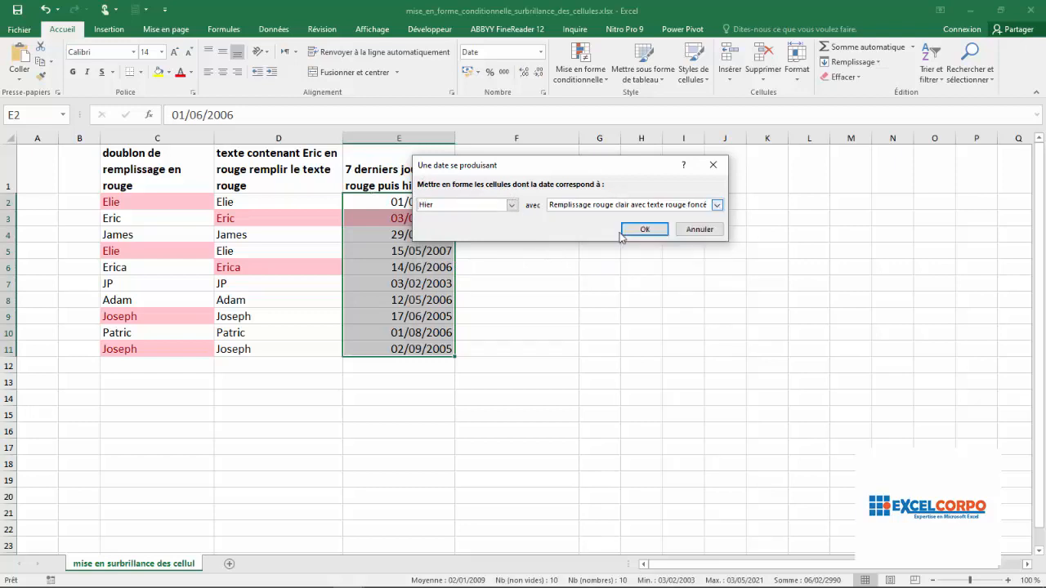
pyautogui.click(647, 231)
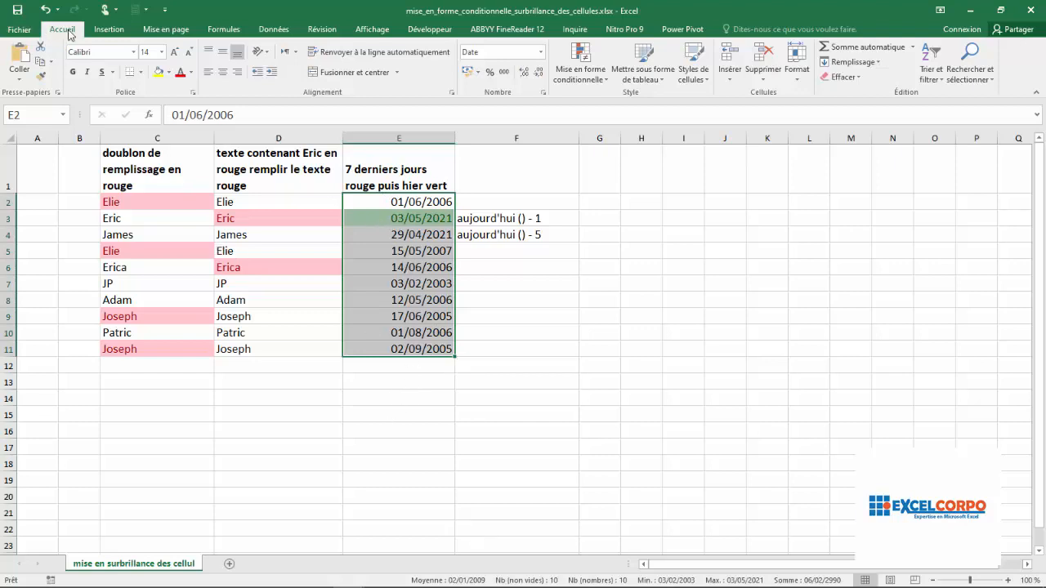
# Step: Add a second date rule to E2:E11 for "Dans les 7 derniers jours", keeping "Remplissage rouge clair avec texte rouge foncé"
pyautogui.click(602, 81)
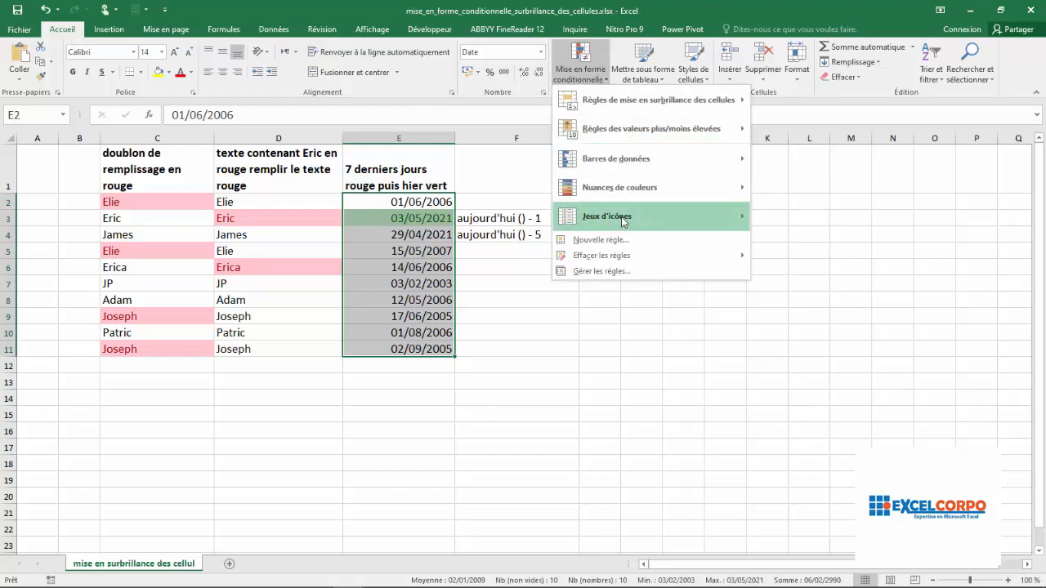
pyautogui.moveTo(678, 95)
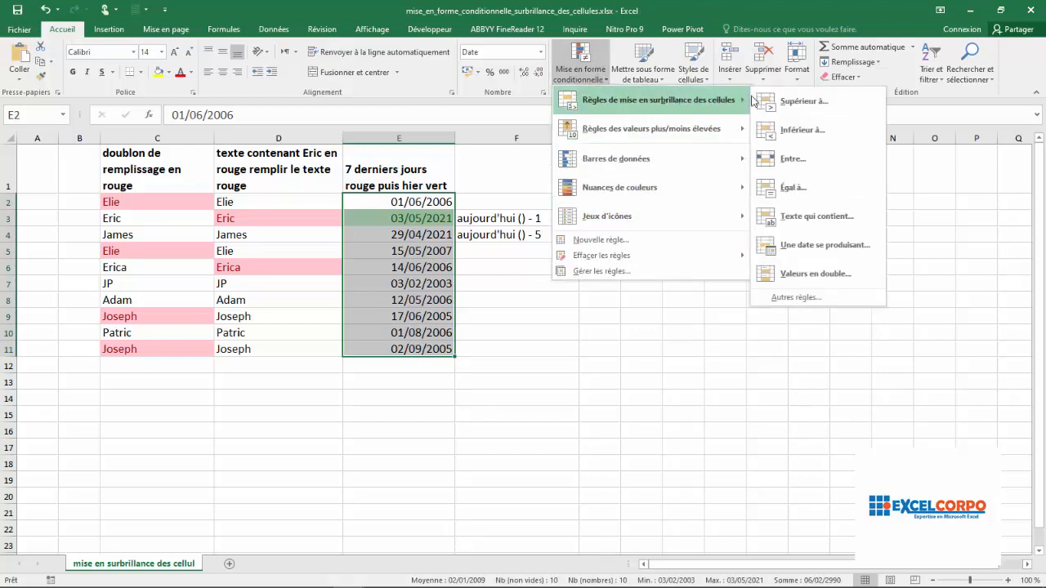
pyautogui.click(803, 258)
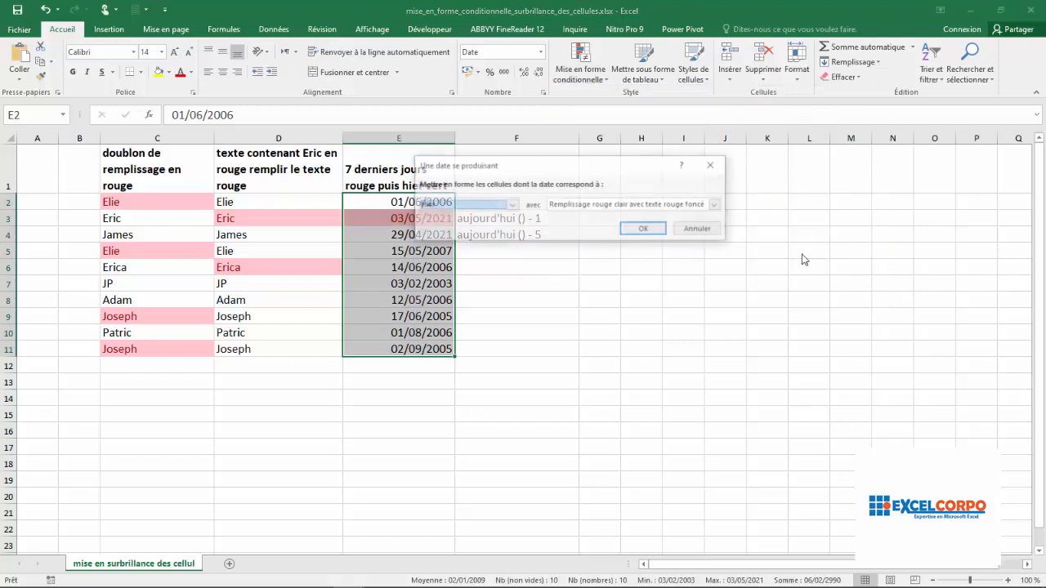
pyautogui.click(511, 206)
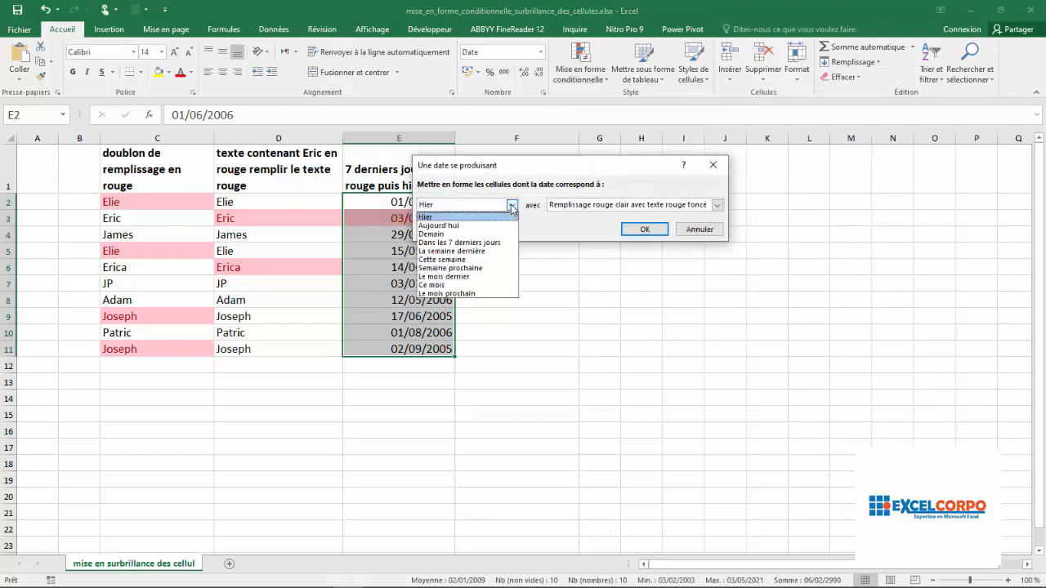
pyautogui.click(477, 242)
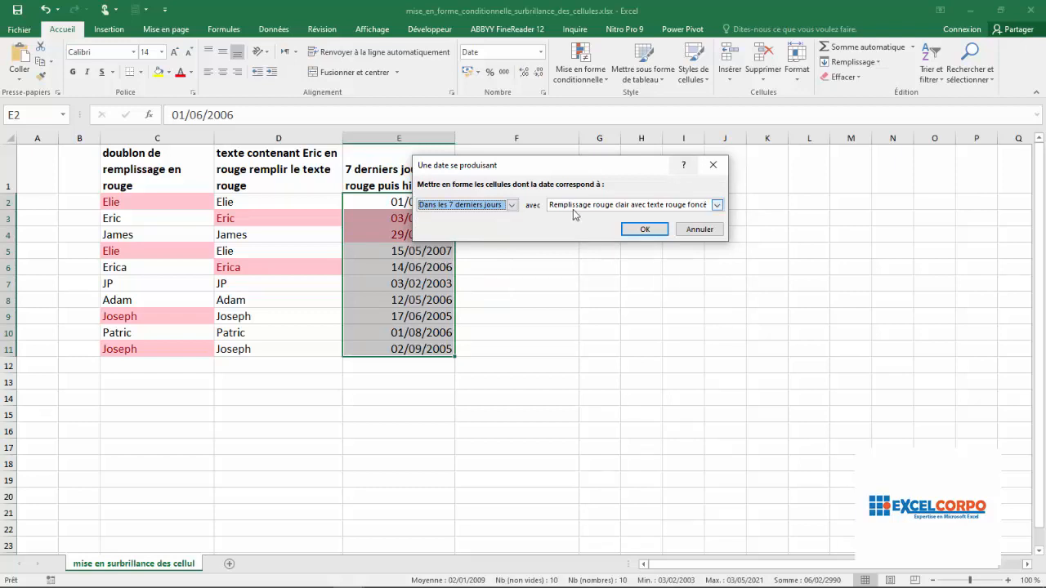
pyautogui.moveTo(562, 169); pyautogui.dragTo(768, 192)
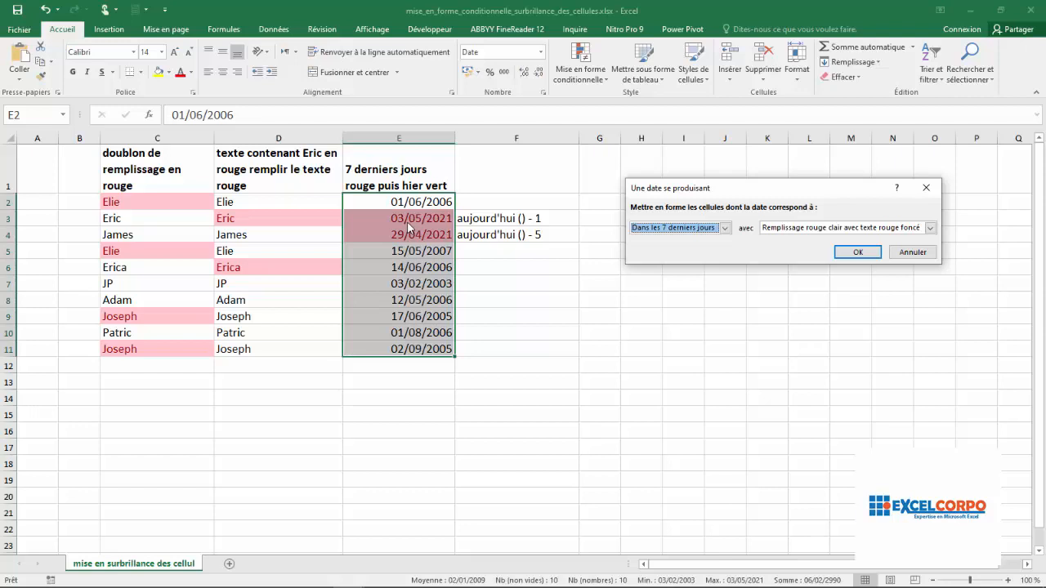
pyautogui.click(864, 252)
# Step: Try enabling "Interrompre si Vrai" for column E's "Hier" rule and moving it above "7 derniers jours", and undo the change
pyautogui.click(510, 222)
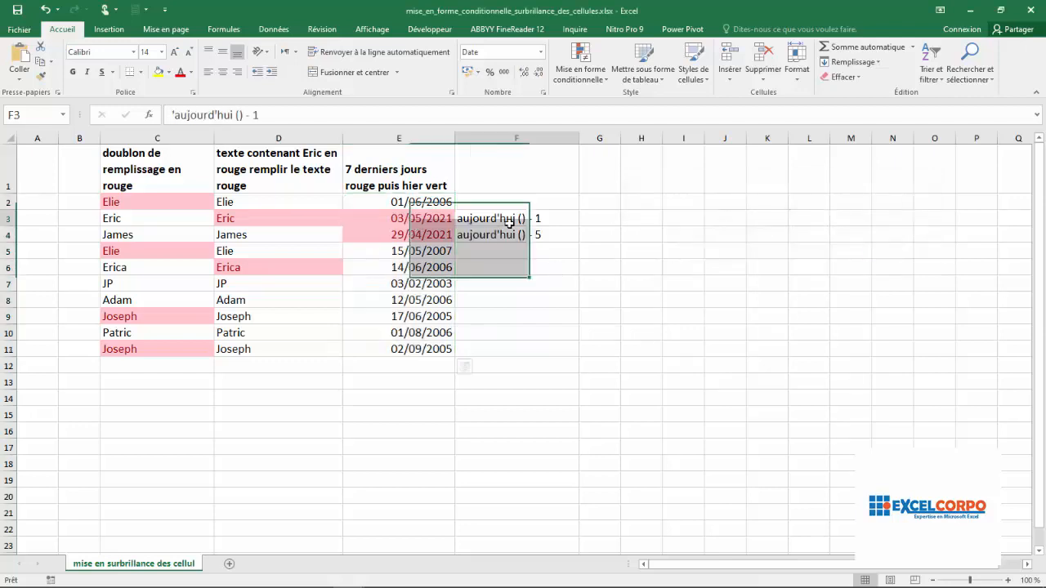
pyautogui.click(404, 216)
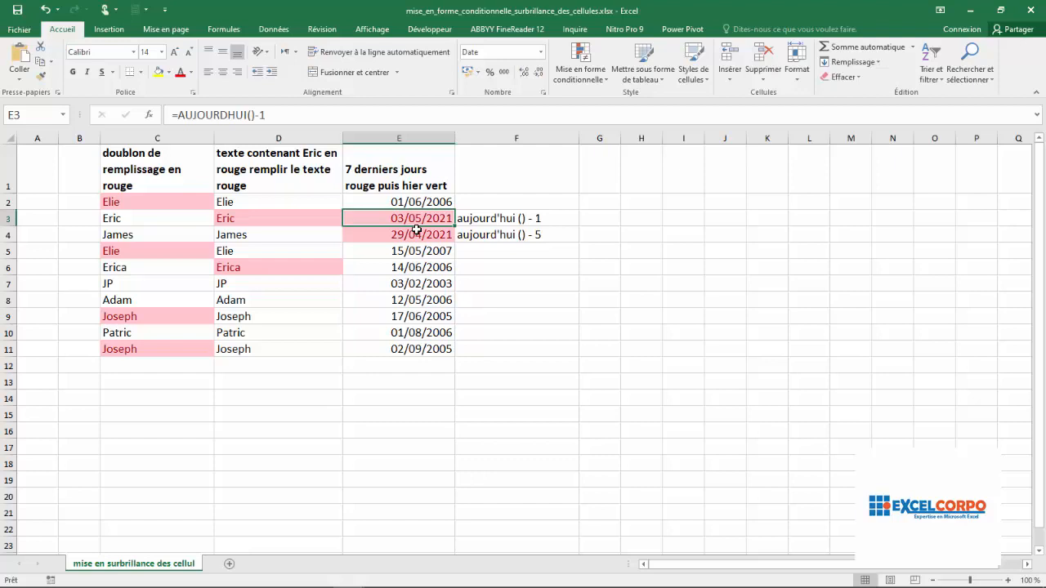
pyautogui.click(604, 92)
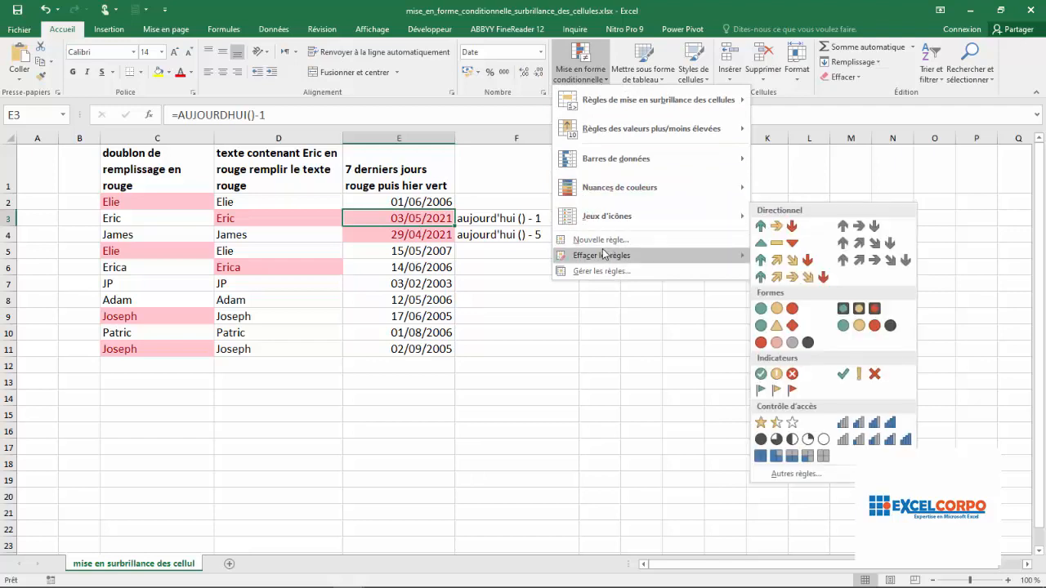
pyautogui.click(589, 273)
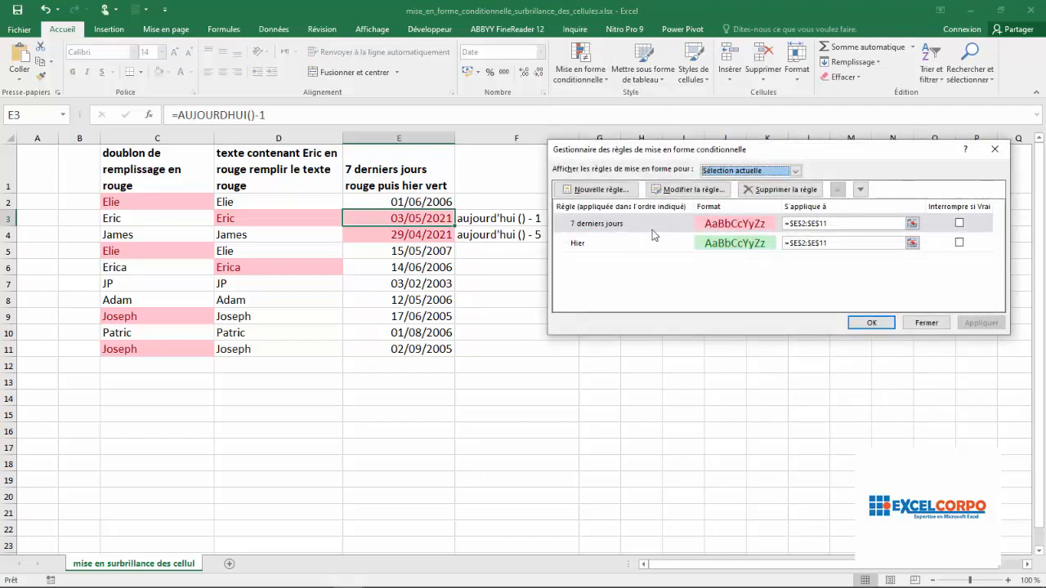
pyautogui.click(629, 245)
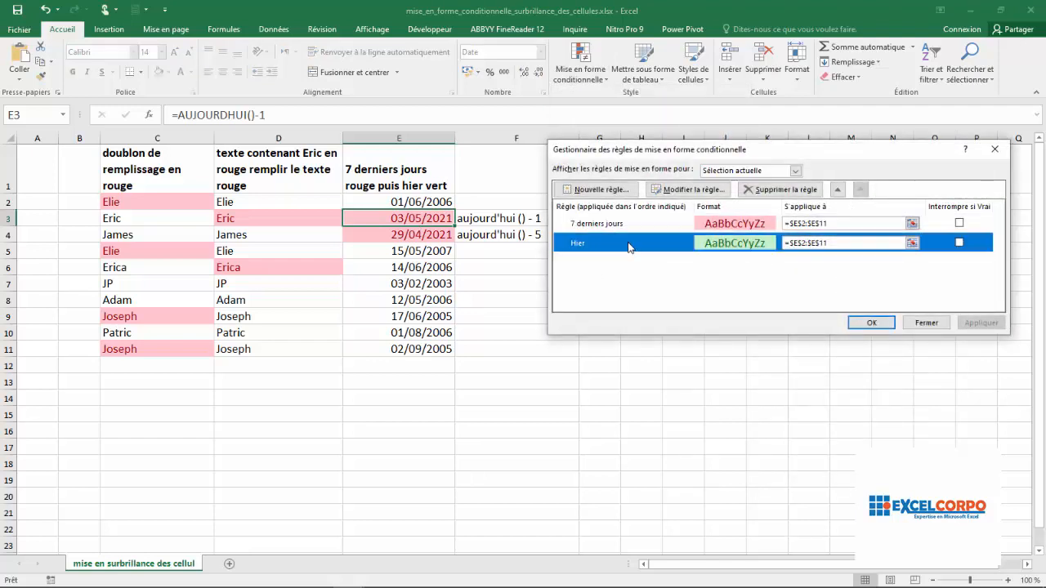
pyautogui.click(959, 243)
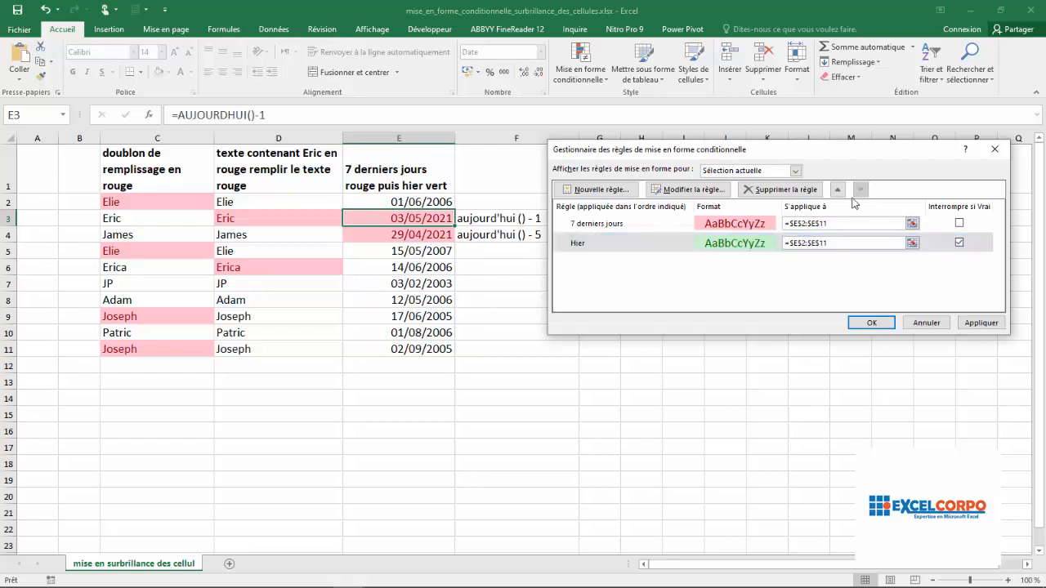
pyautogui.click(840, 190)
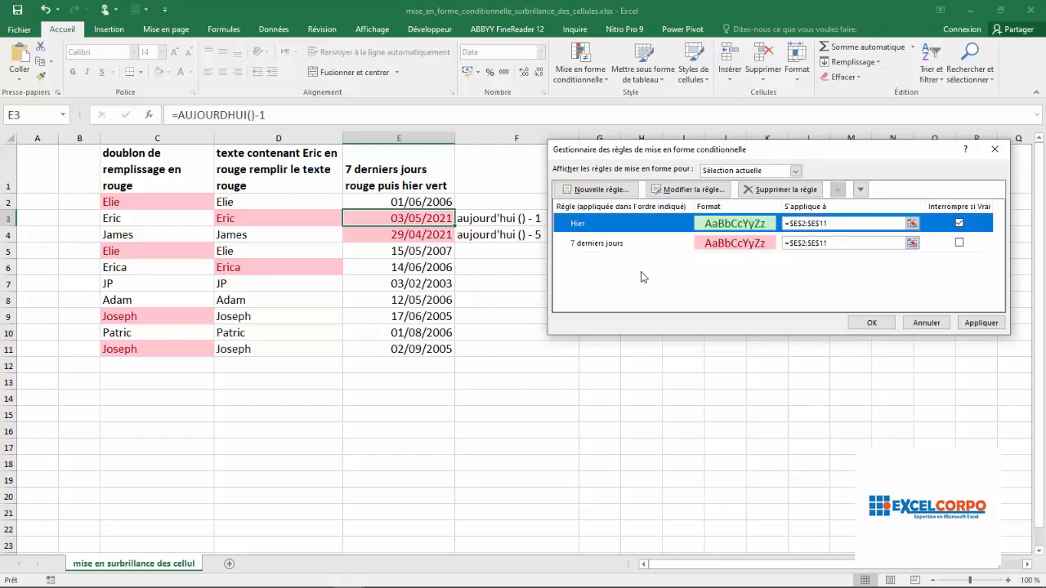
pyautogui.click(871, 324)
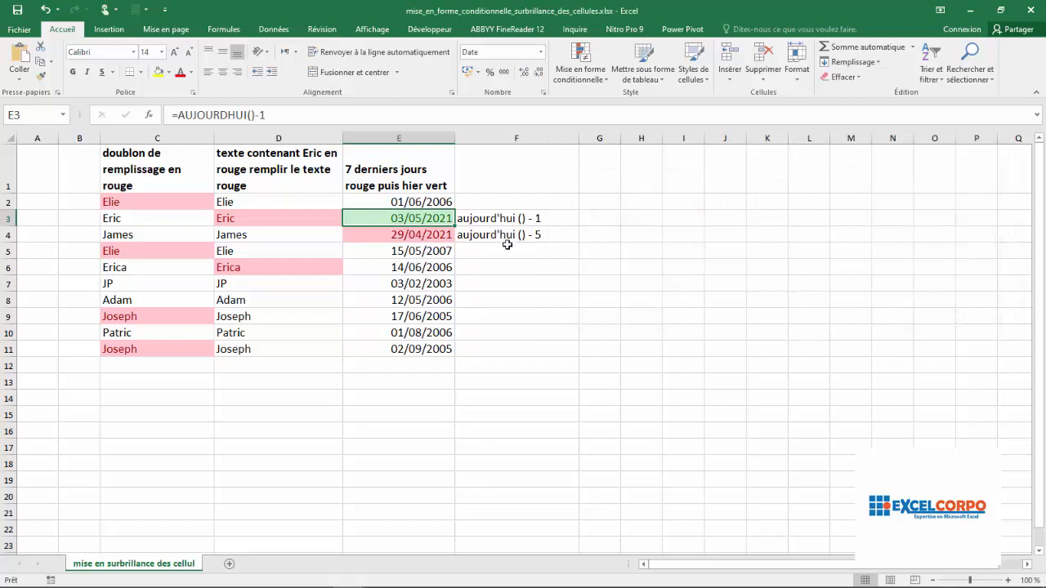
pyautogui.click(45, 9)
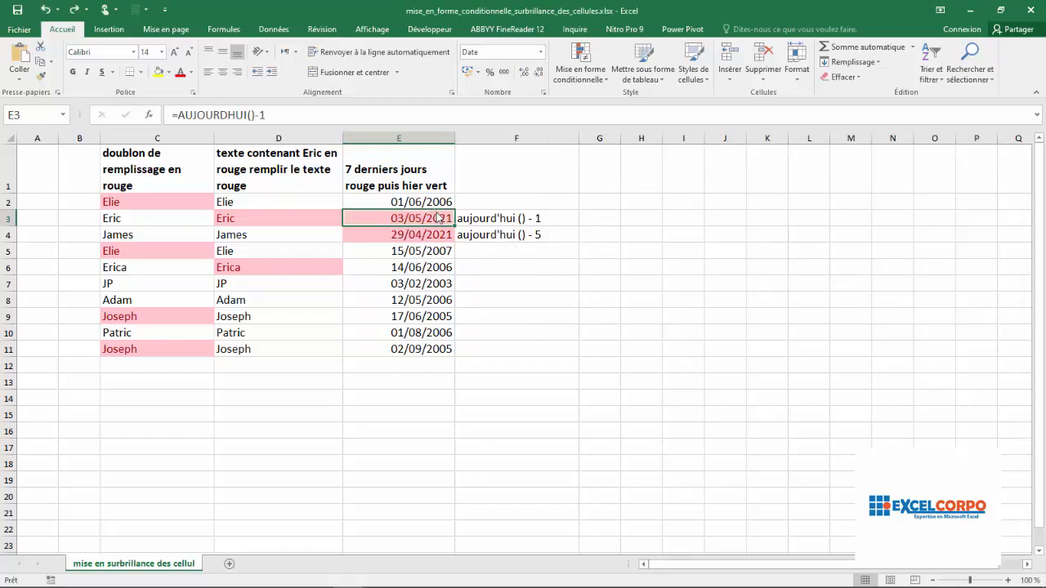